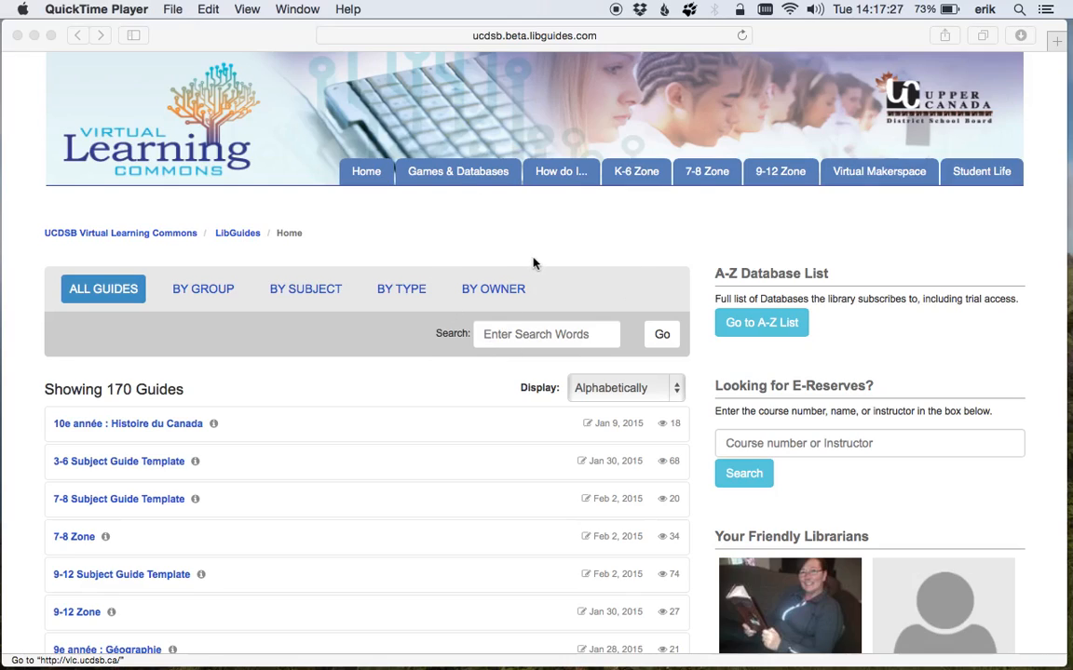
- Go to the LibApps login from the Virtual Learning Commons guide list and sign in with the prefilled account credentials
{"action": "scroll", "coordinate": [534, 263], "scroll_direction": "down", "scroll_amount": 20}
{"action": "scroll", "coordinate": [534, 264], "scroll_direction": "down", "scroll_amount": 20}
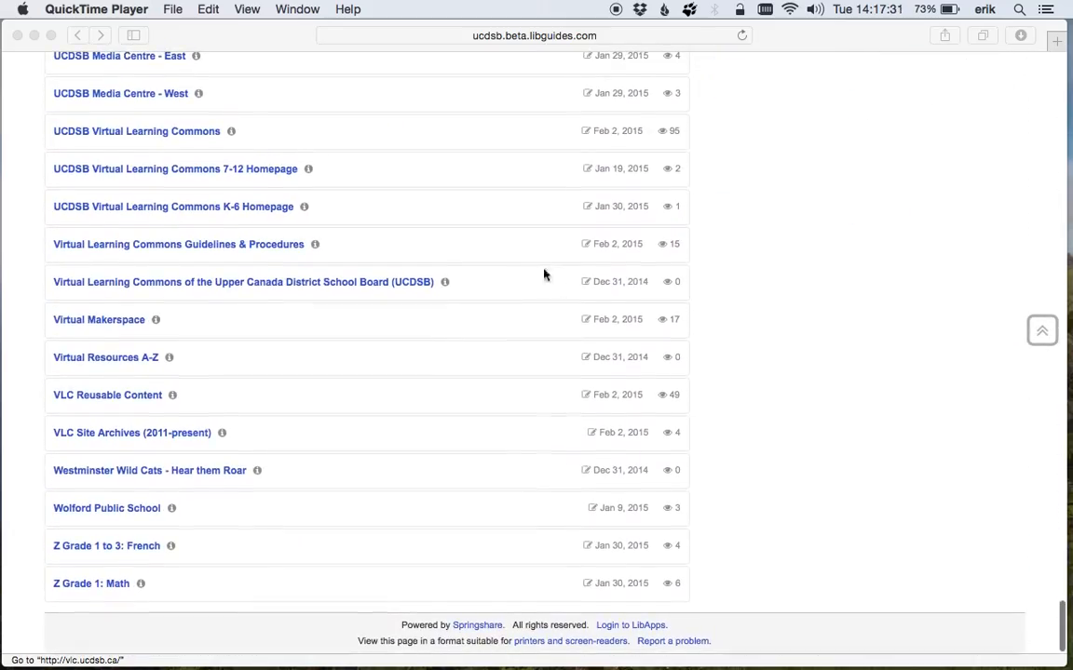
{"action": "left_click", "coordinate": [635, 630]}
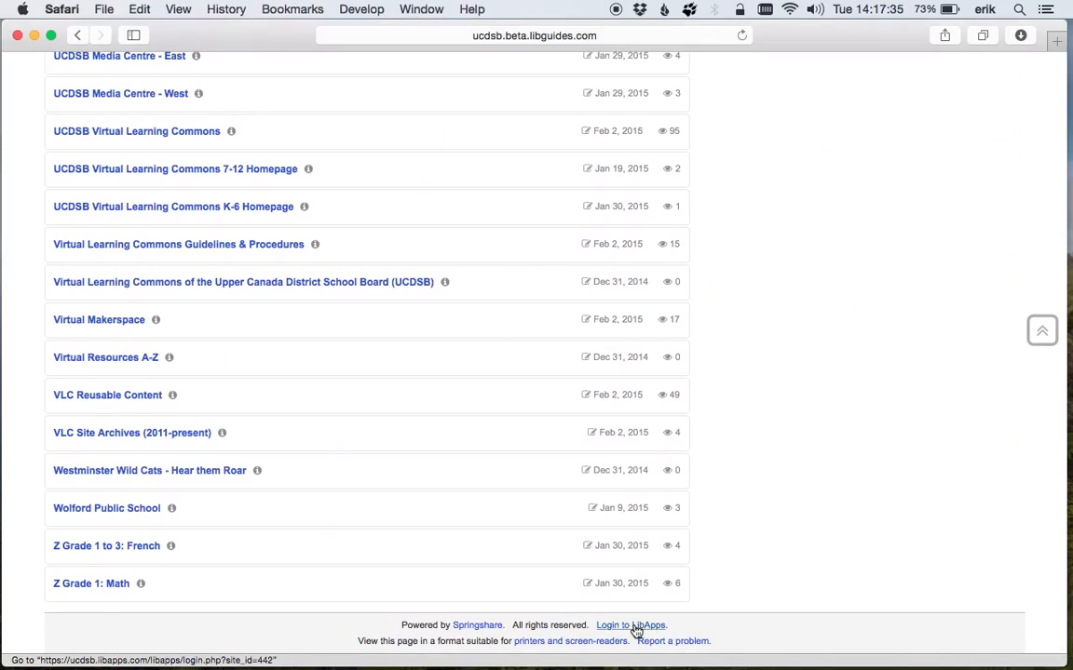
{"action": "left_click", "coordinate": [636, 631]}
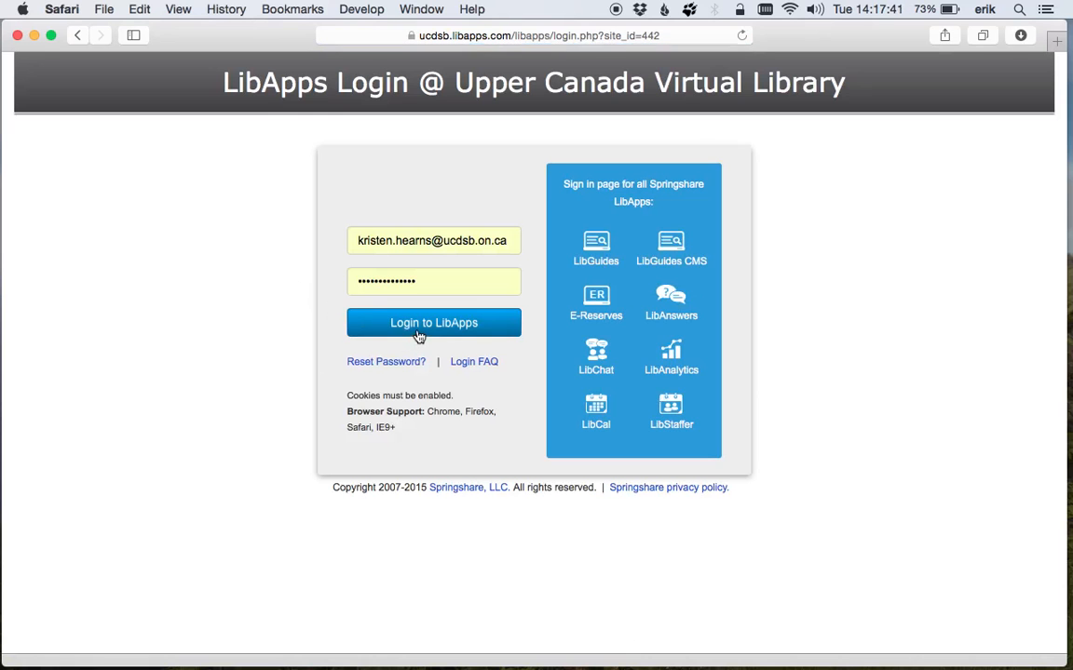
{"action": "left_click", "coordinate": [418, 336]}
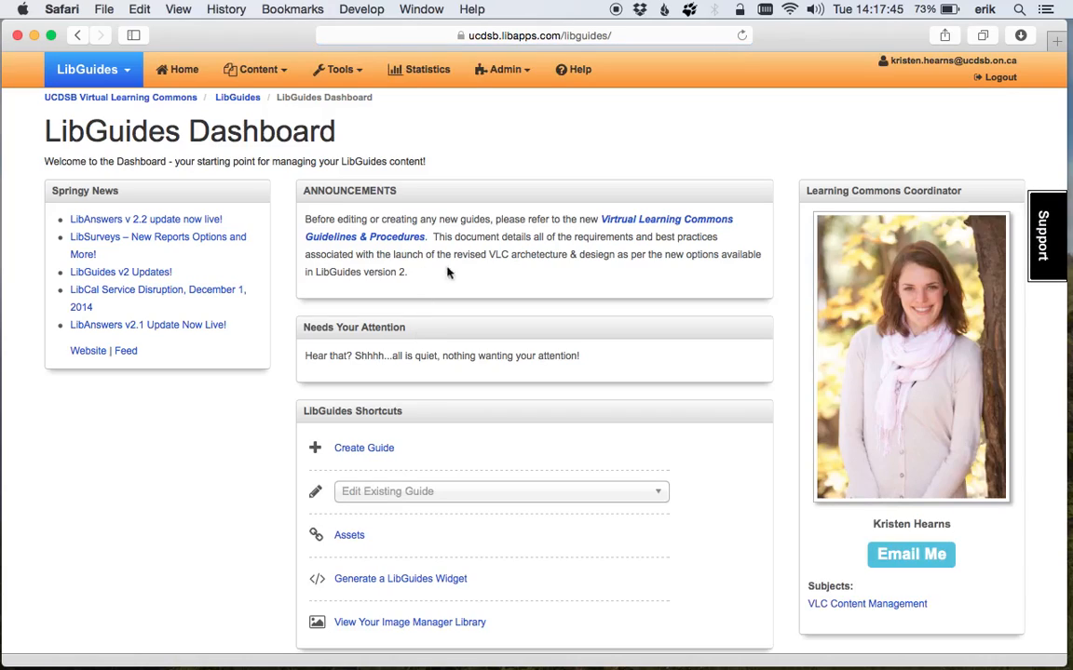
- Filter the LibGuides guide list by the owner's first name and open In Progress Grade 5 Language in a new browser tab
{"action": "left_click", "coordinate": [255, 72]}
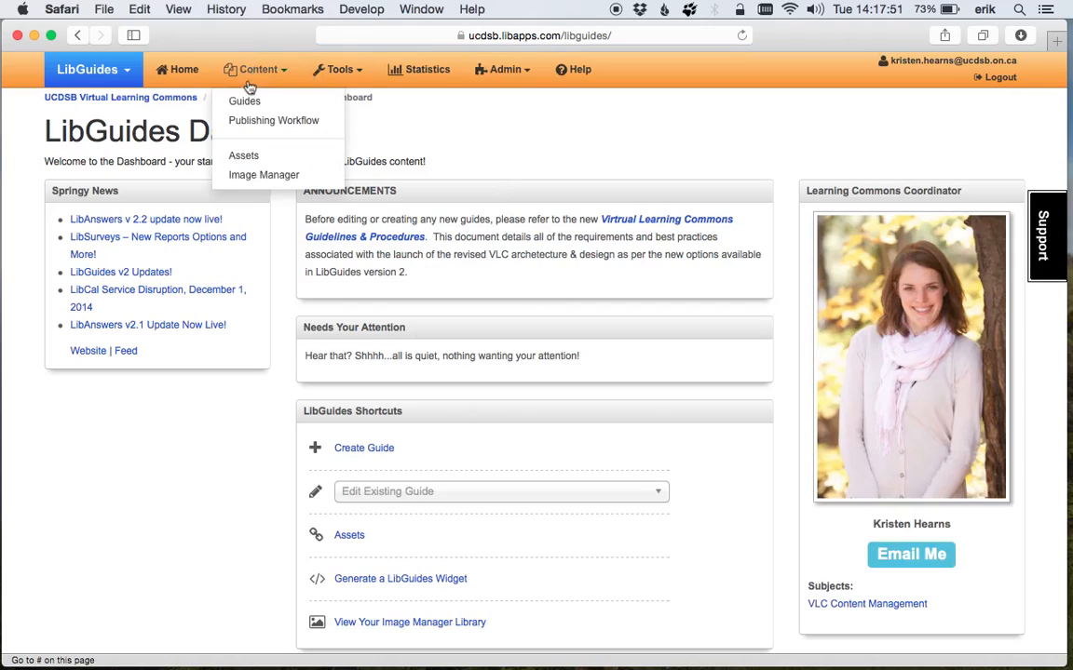
{"action": "left_click", "coordinate": [247, 107]}
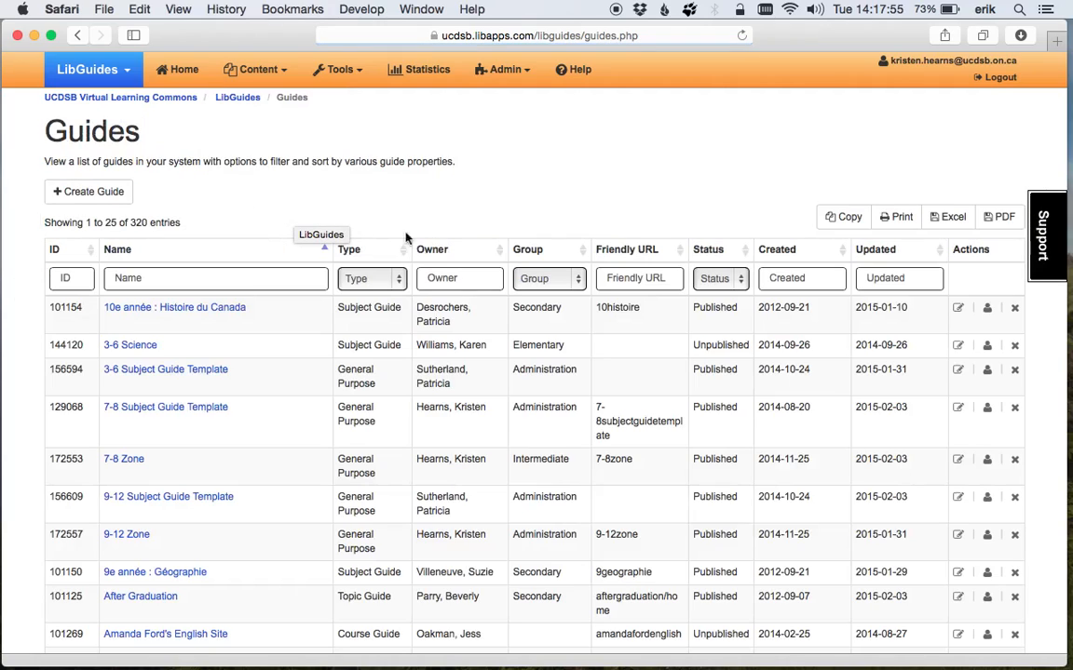
{"action": "left_click", "coordinate": [439, 280]}
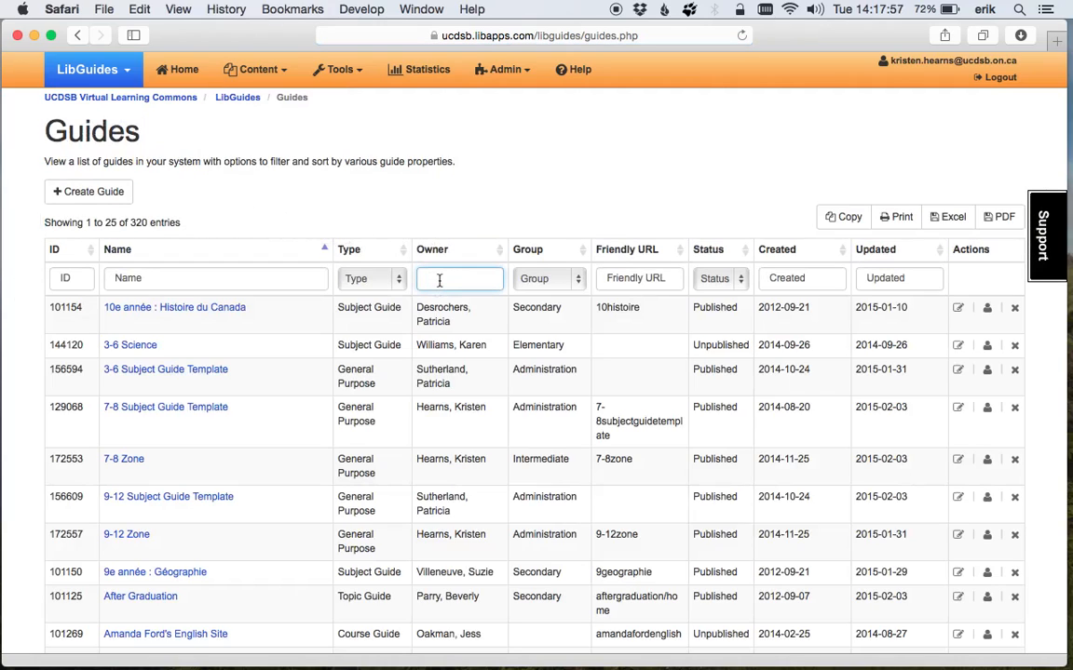
{"action": "type", "text": "Merle"}
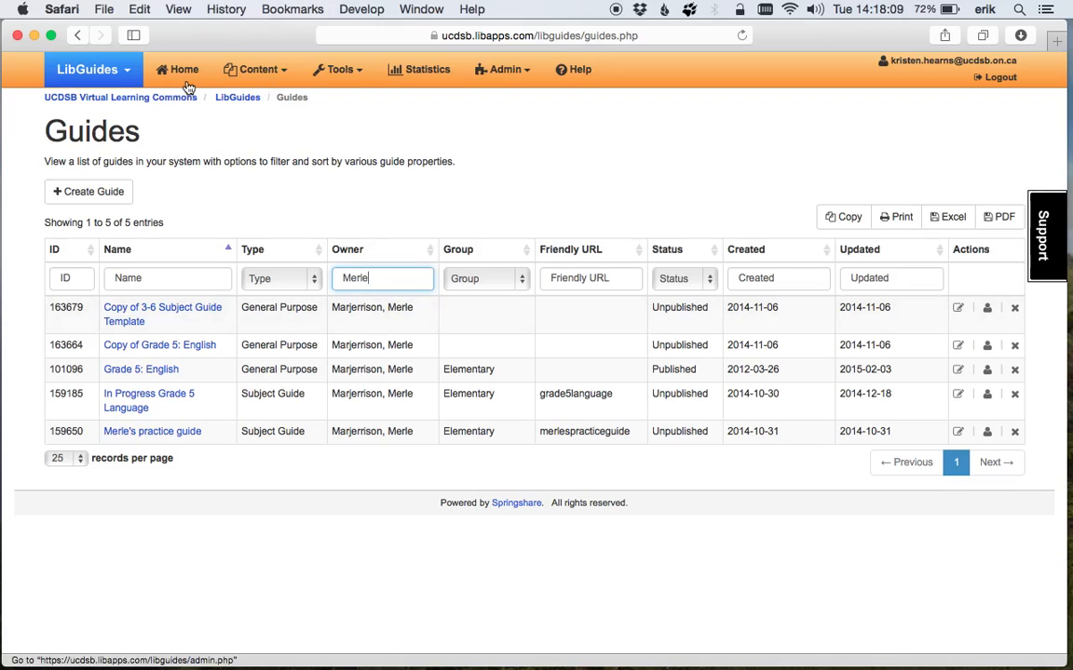
{"action": "left_click", "coordinate": [180, 399], "text": "super"}
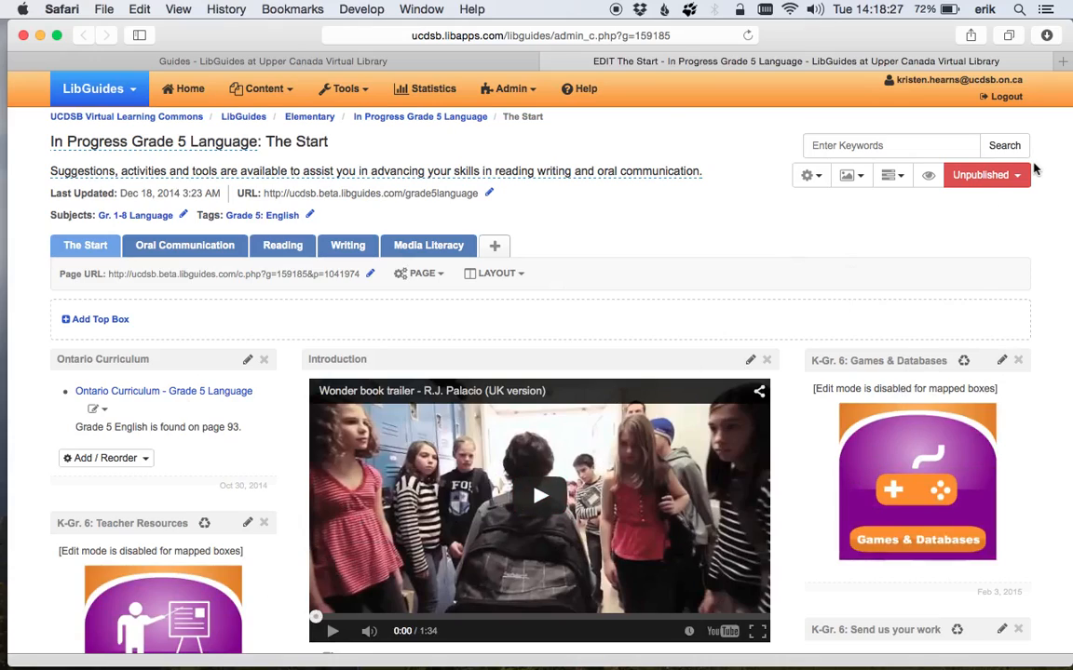
- Return to the guide list and filter the guide names by "template"
{"action": "left_click", "coordinate": [448, 69]}
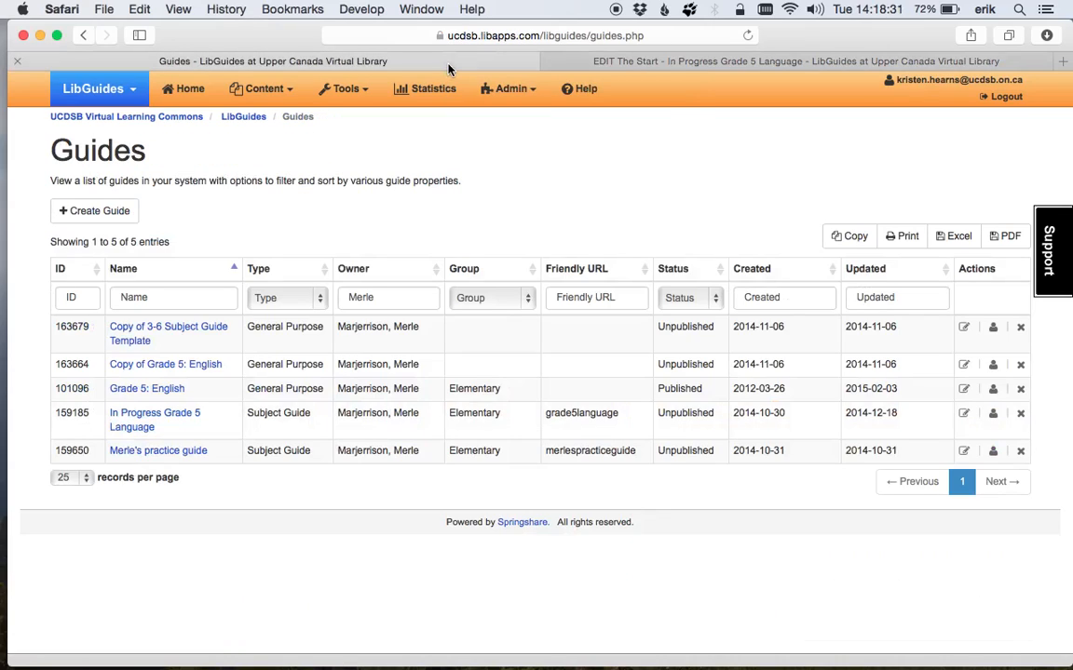
{"action": "left_click", "coordinate": [152, 299]}
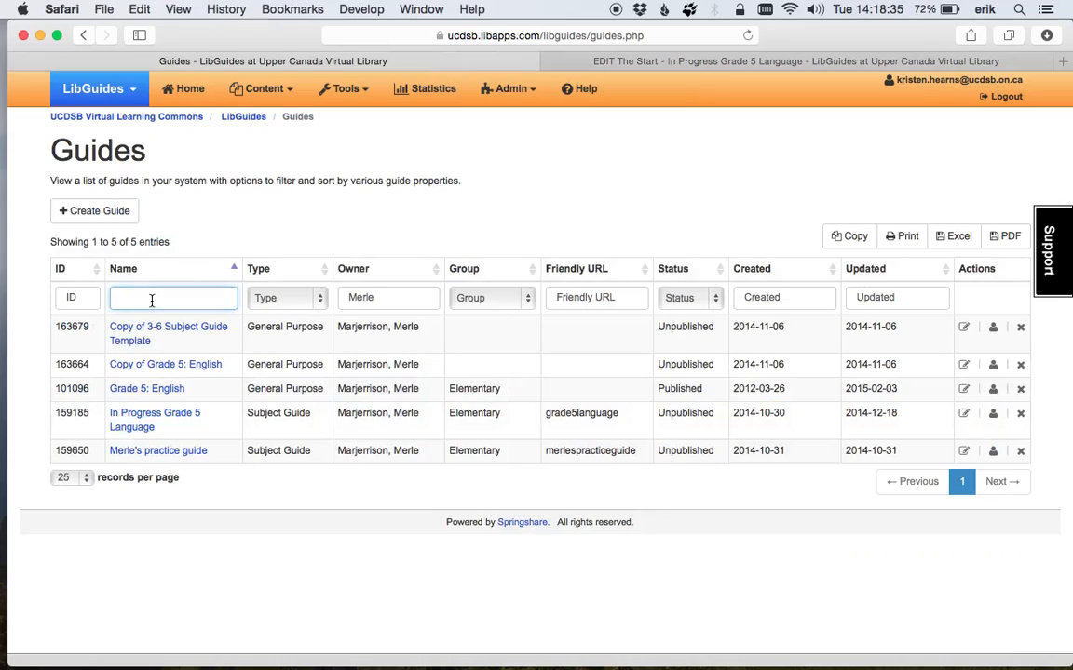
{"action": "type", "text": "template"}
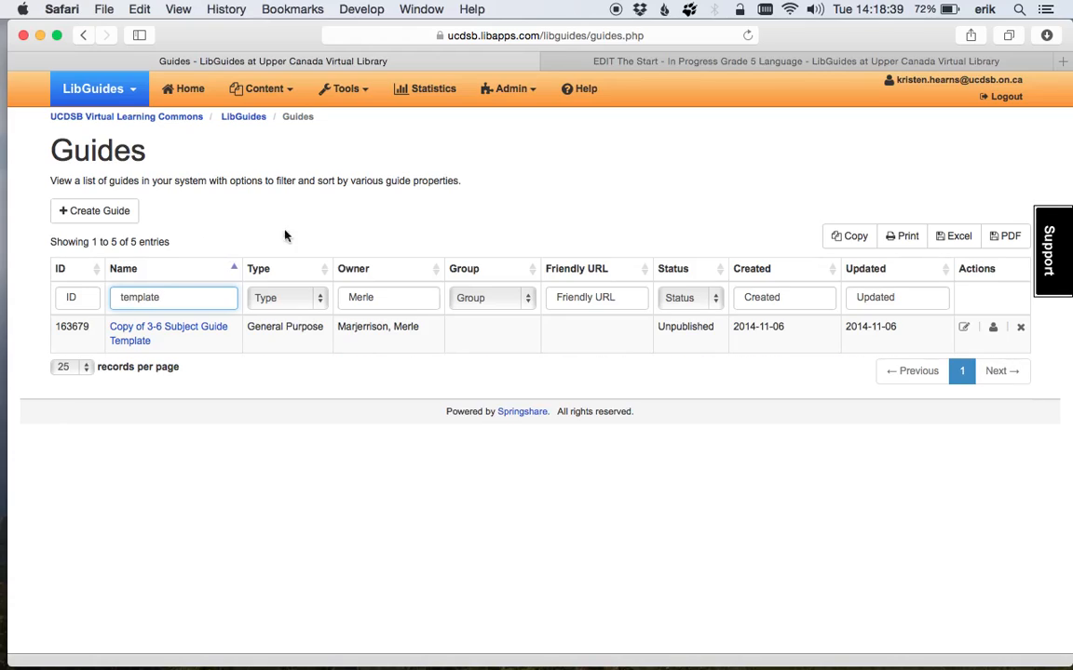
{"action": "left_click", "coordinate": [590, 58]}
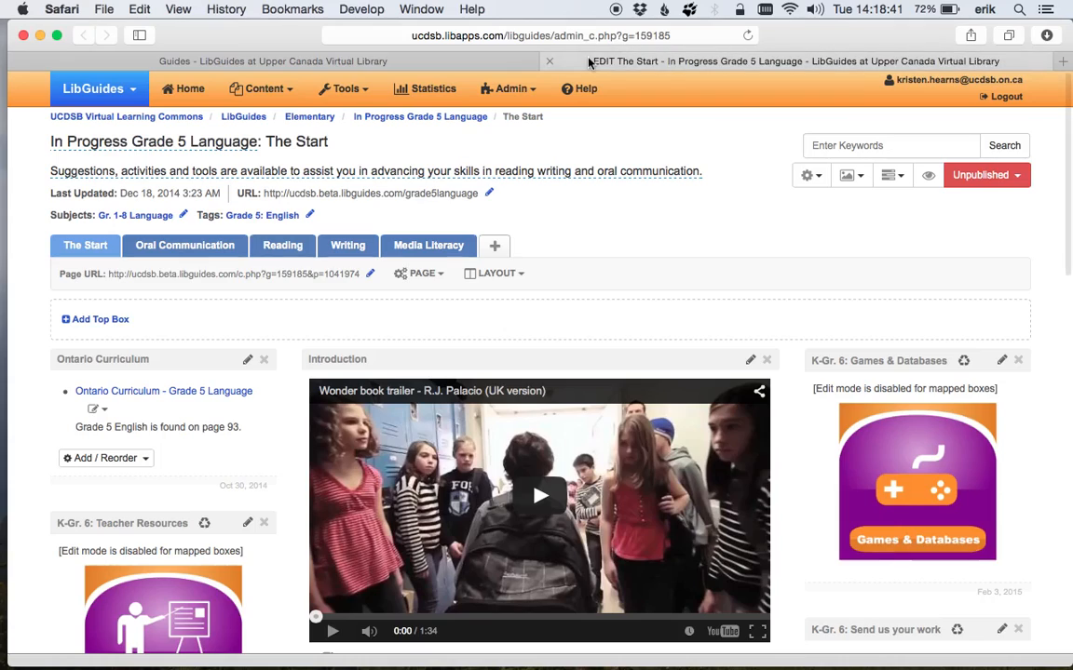
{"action": "left_click", "coordinate": [361, 58]}
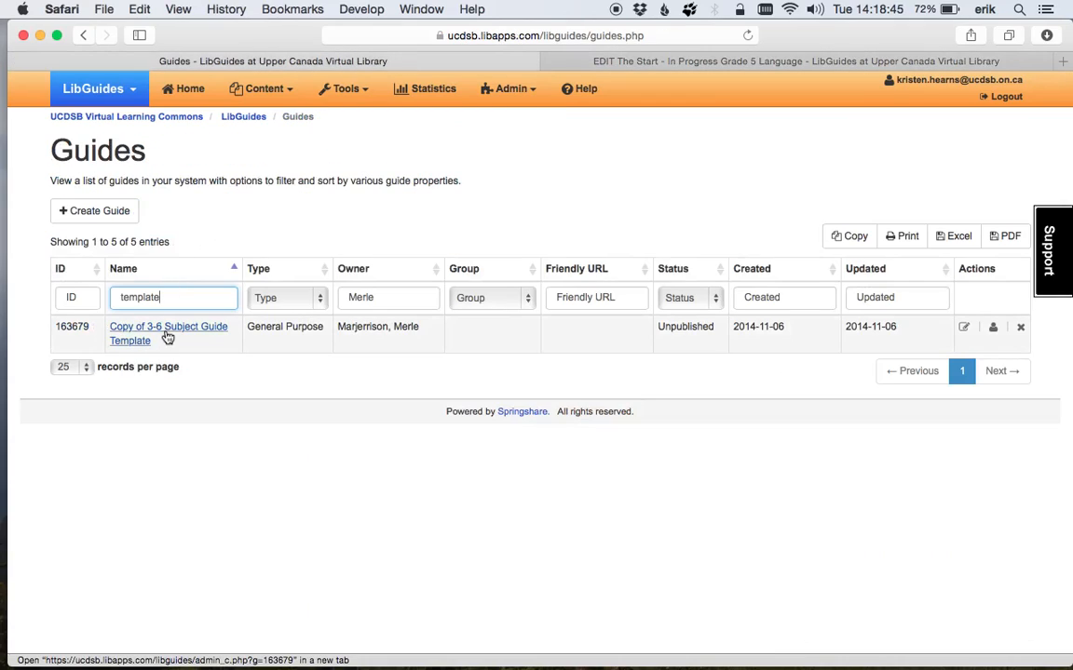
- Clear the owner filter so the guide list covers templates from all owners
{"action": "left_click", "coordinate": [383, 297]}
{"action": "key", "text": "BackSpace"}
{"action": "key", "text": "BackSpace"}
{"action": "key", "text": "BackSpace"}
{"action": "key", "text": "BackSpace"}
{"action": "key", "text": "BackSpace"}
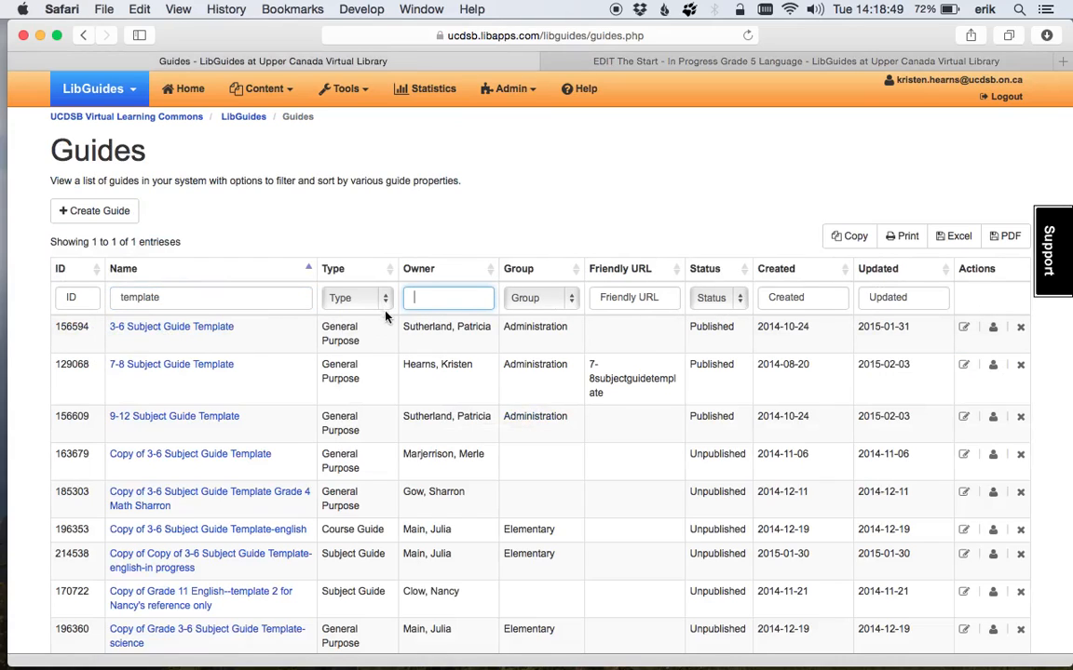
- Open the 3-6 Subject Guide Template in a new browser tab and close the guide list's tab
{"action": "left_click", "coordinate": [197, 297]}
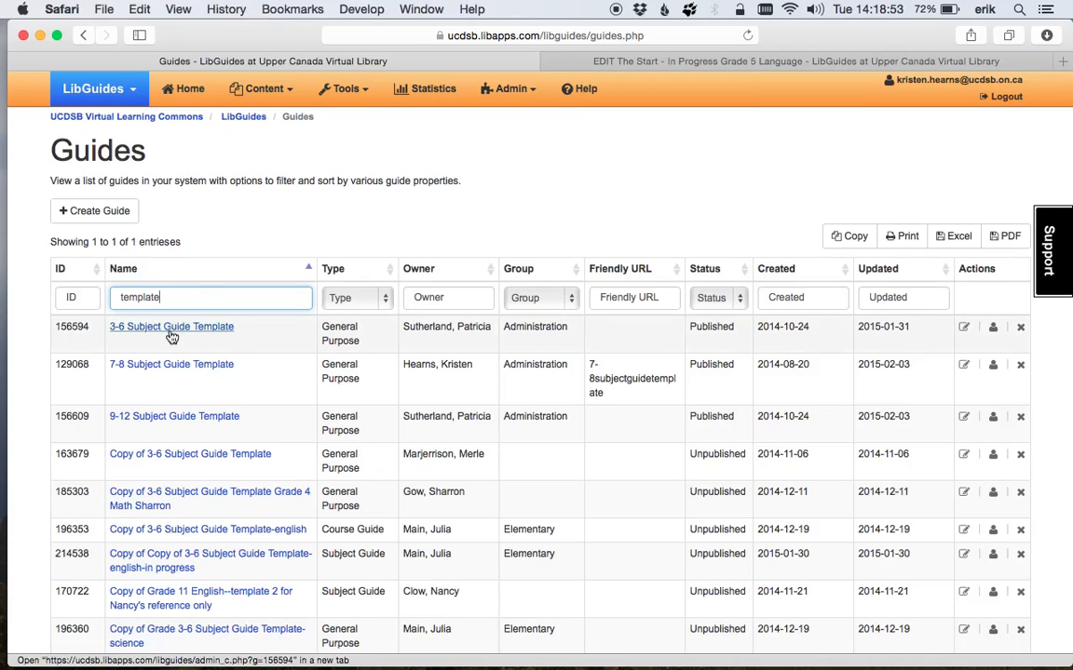
{"action": "left_click", "coordinate": [171, 328], "text": "super"}
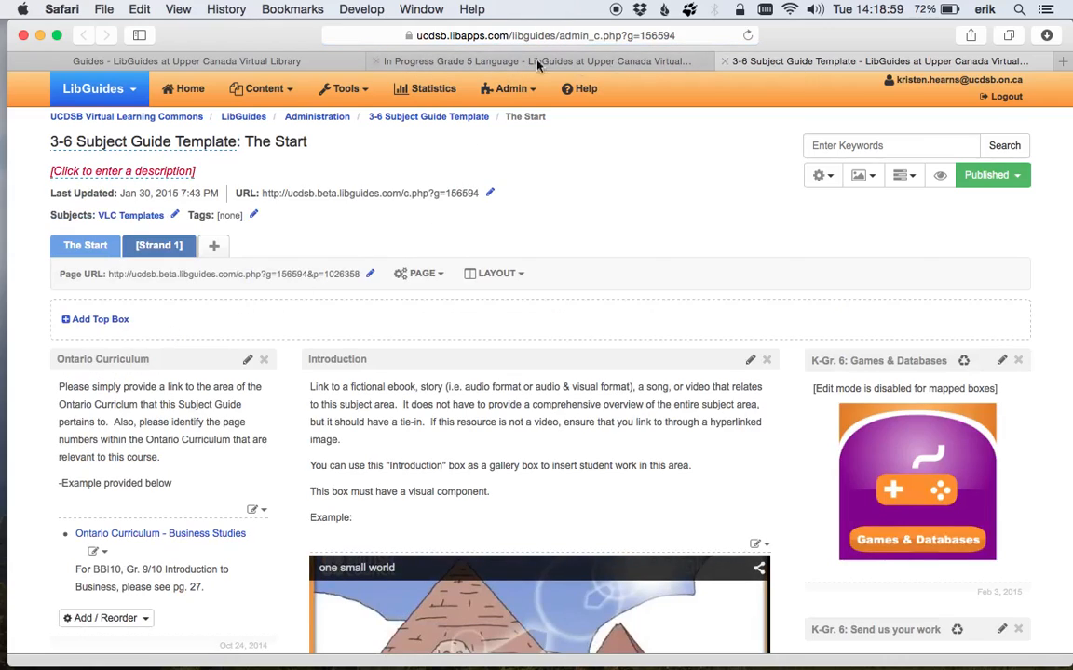
{"action": "left_click", "coordinate": [249, 64]}
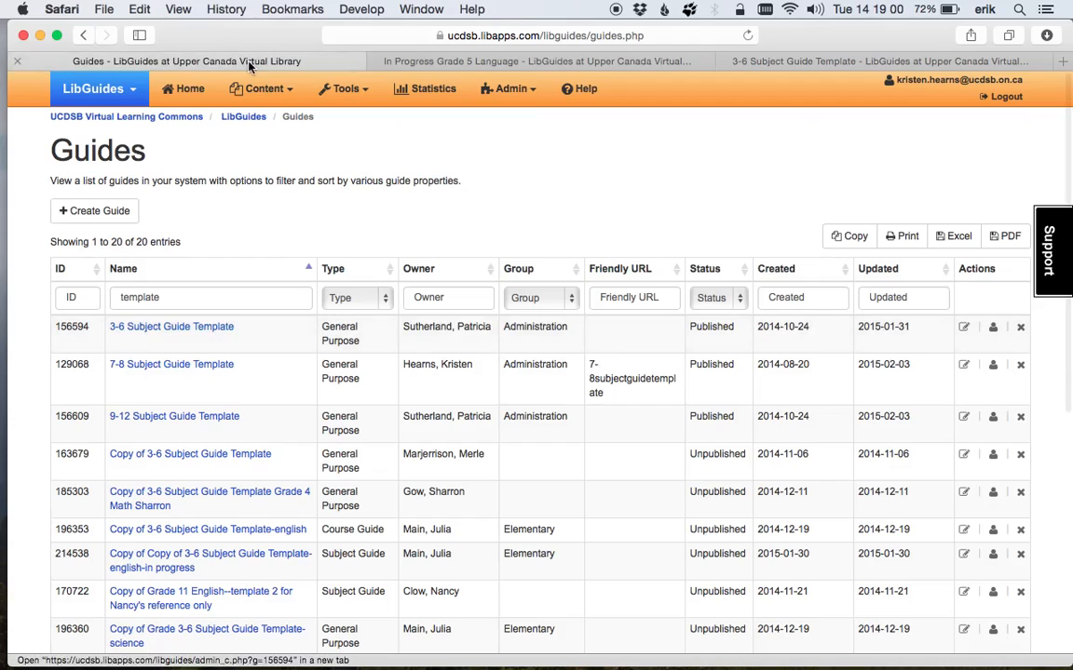
{"action": "left_click", "coordinate": [16, 62]}
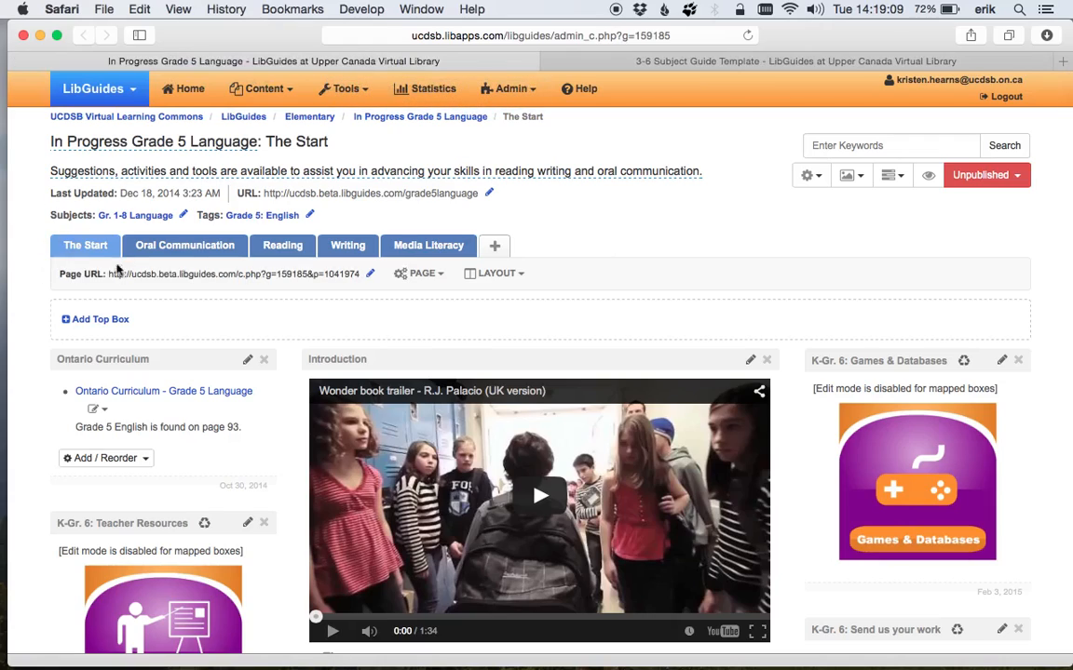
- Compare the Start pages of the 3-6 Subject Guide Template and the In Progress Grade 5 Language guide, checking their page layout and boxes
{"action": "left_click", "coordinate": [696, 62]}
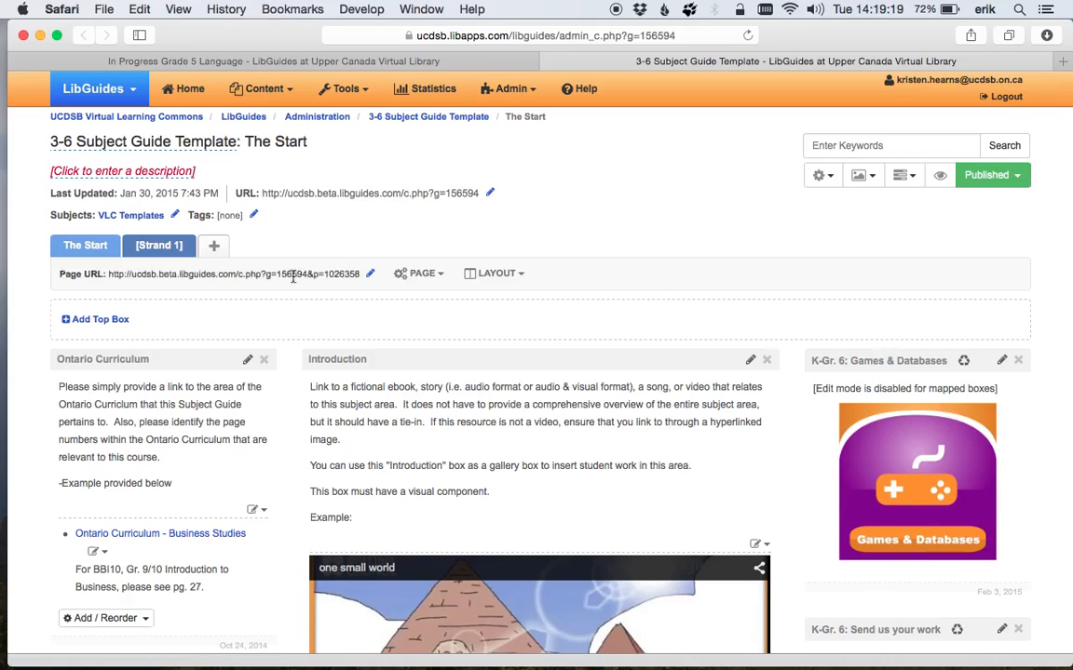
{"action": "left_click", "coordinate": [184, 62]}
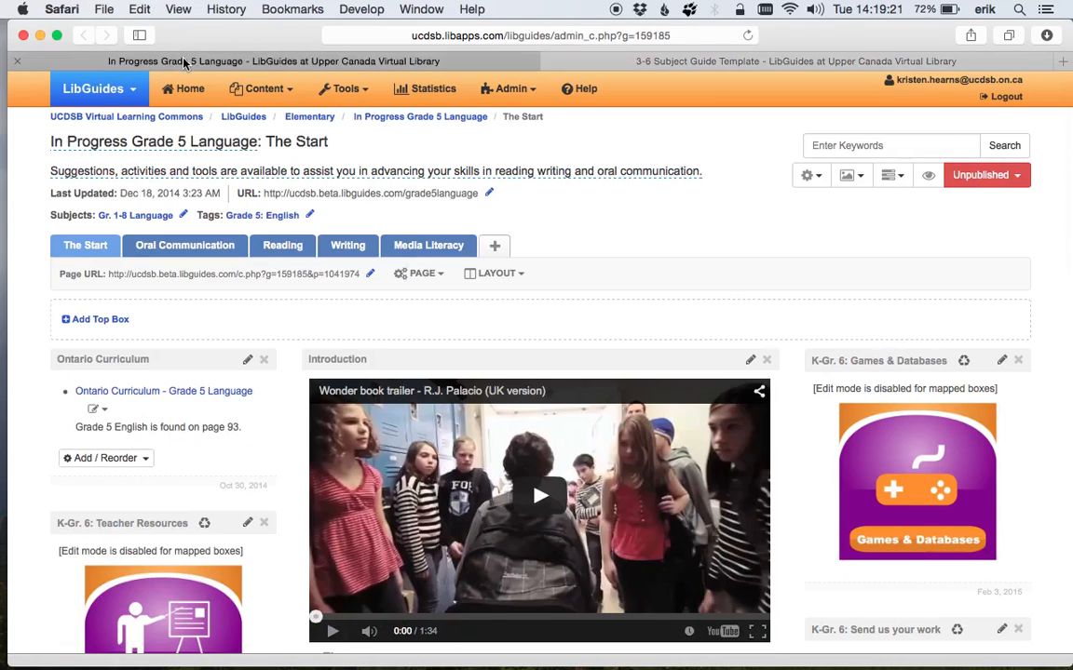
{"action": "scroll", "coordinate": [843, 276], "scroll_direction": "down", "scroll_amount": 2}
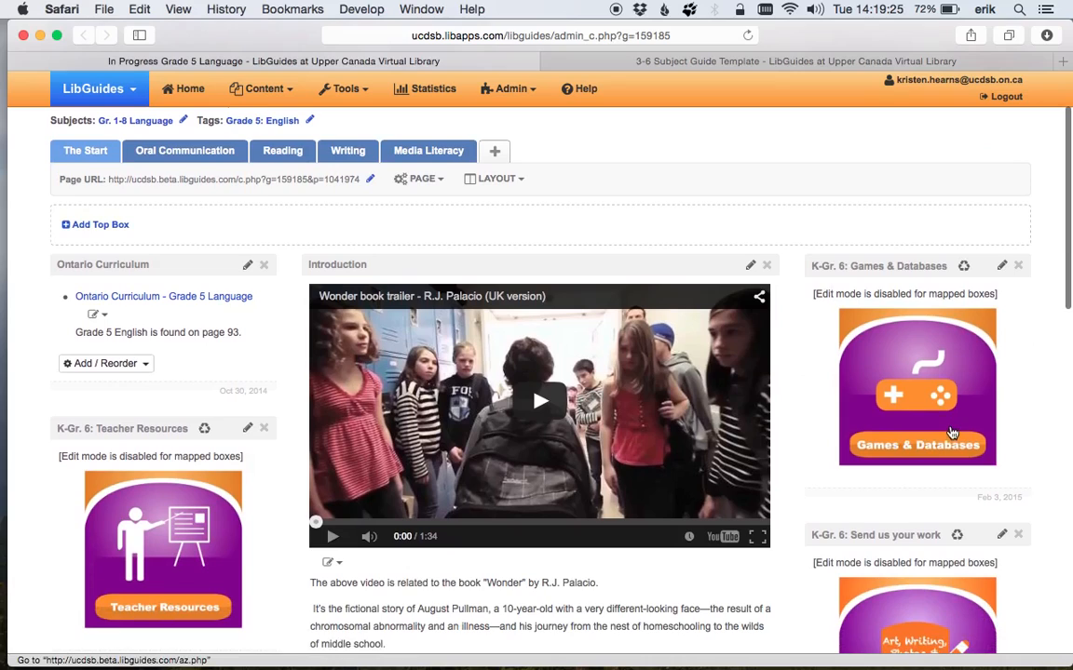
{"action": "scroll", "coordinate": [951, 433], "scroll_direction": "down", "scroll_amount": 1}
{"action": "left_click", "coordinate": [653, 62]}
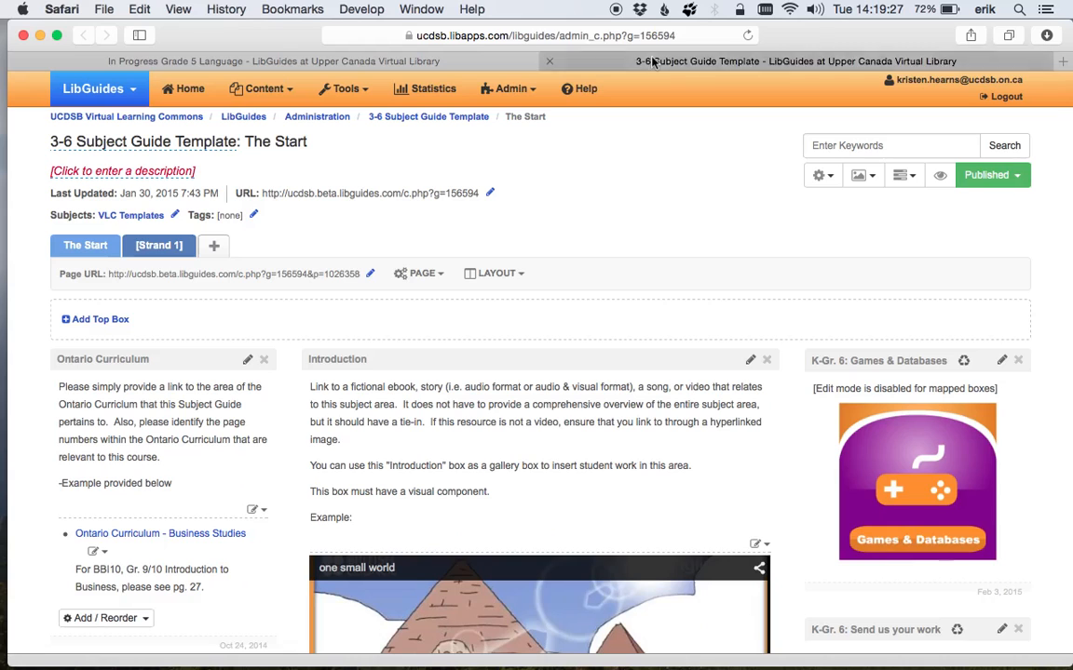
{"action": "scroll", "coordinate": [828, 261], "scroll_direction": "down", "scroll_amount": 5}
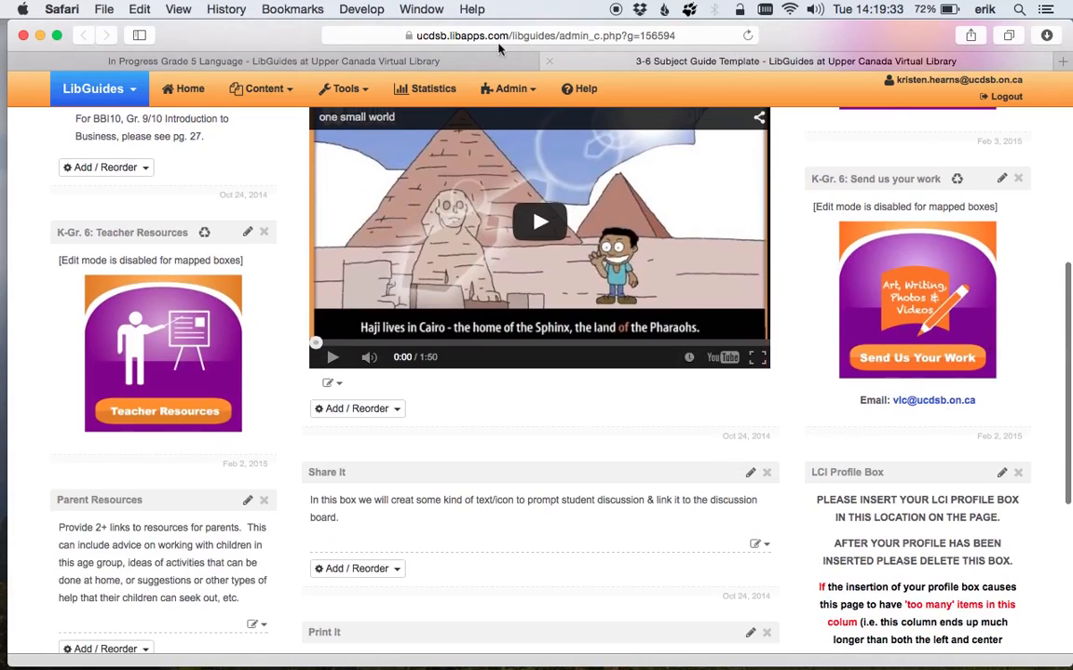
- Check the LCI Profile Box in the Grade 5 Language guide against the template's instructions for that box
{"action": "left_click", "coordinate": [460, 62]}
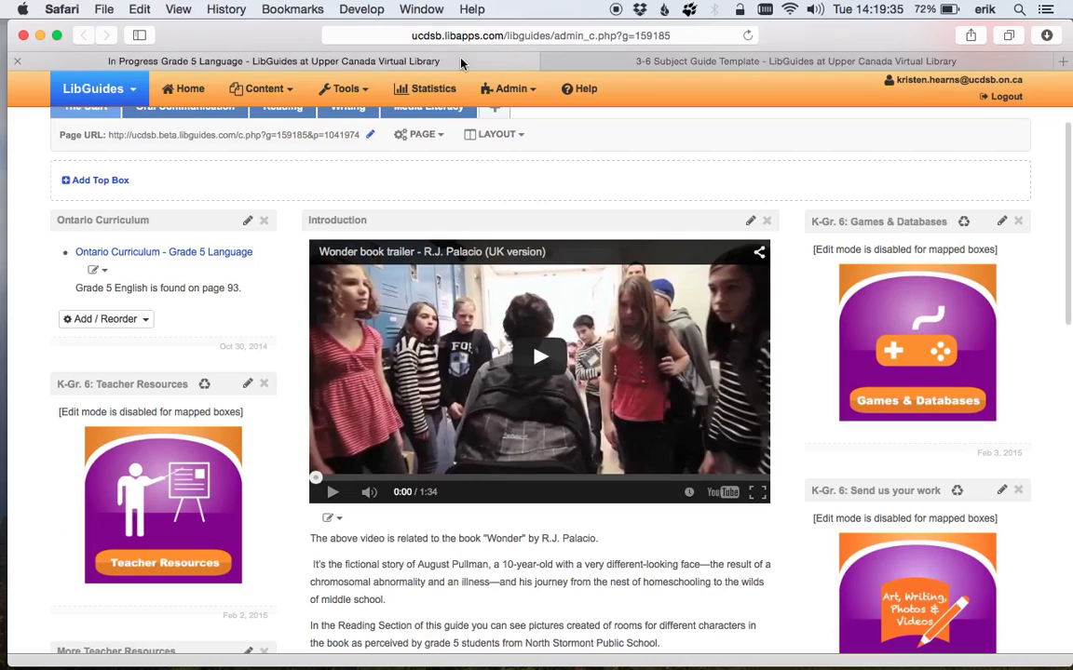
{"action": "scroll", "coordinate": [1010, 402], "scroll_direction": "down", "scroll_amount": 3}
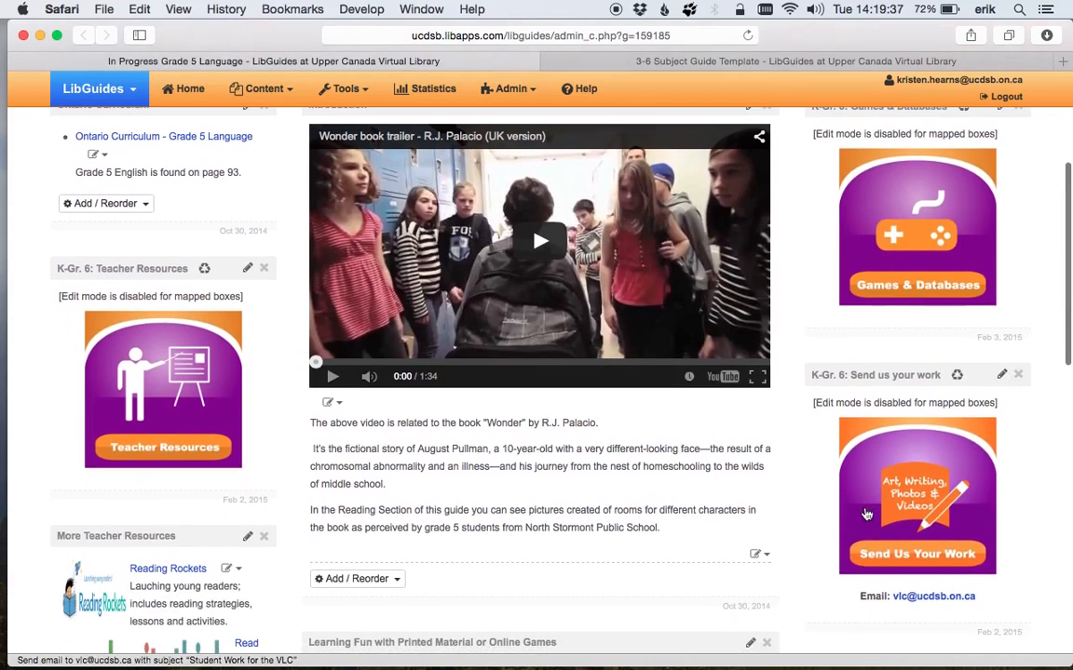
{"action": "scroll", "coordinate": [918, 459], "scroll_direction": "down", "scroll_amount": 5}
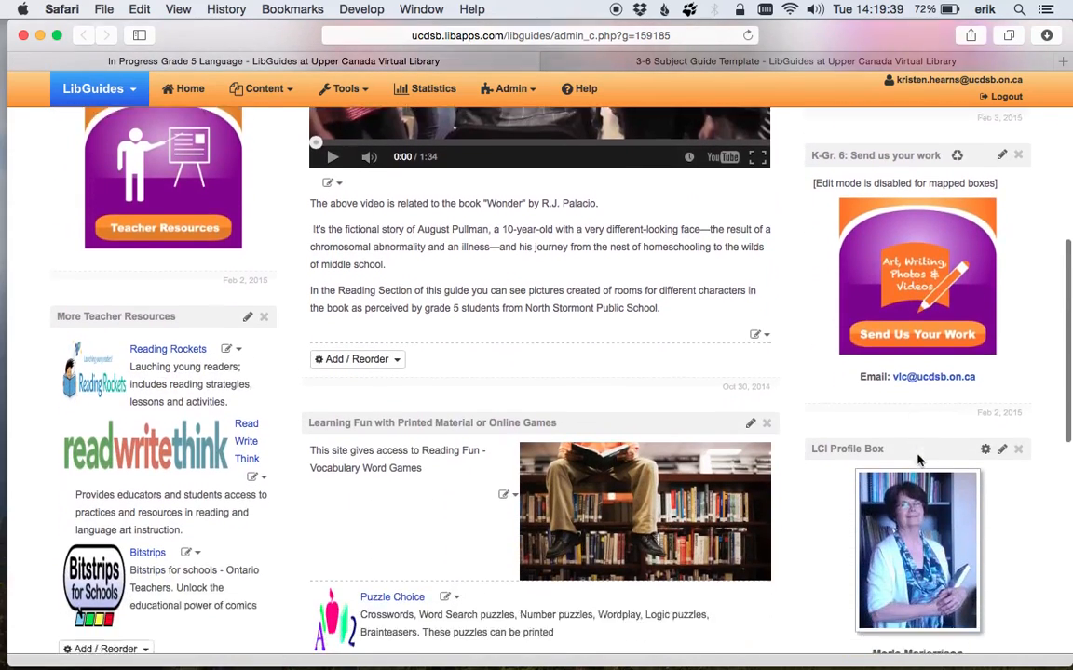
{"action": "left_click", "coordinate": [702, 56]}
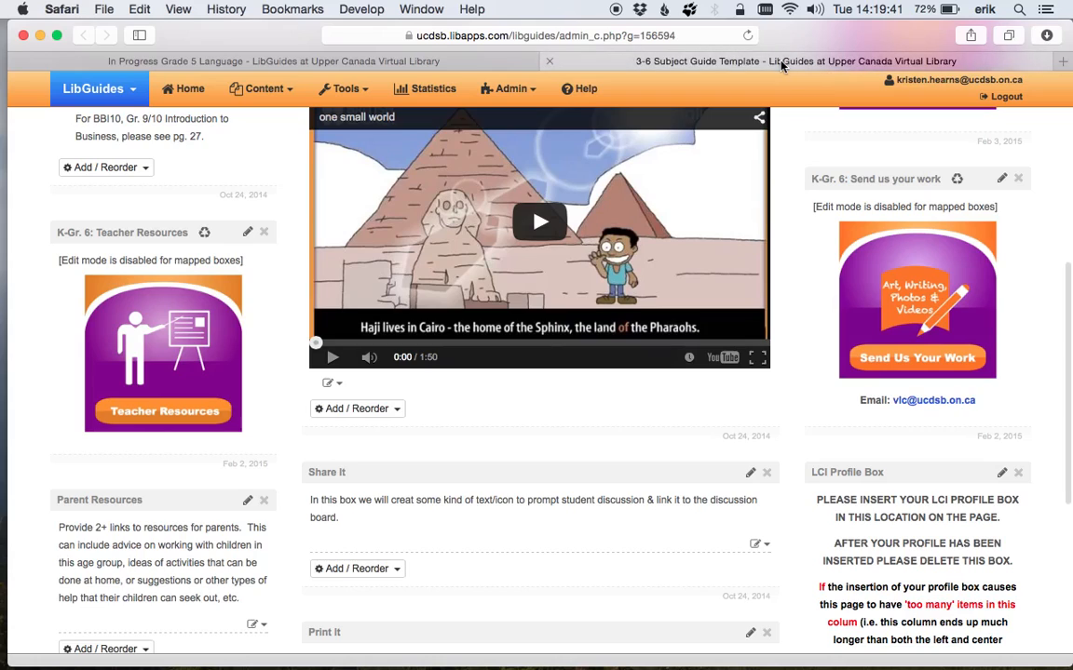
{"action": "scroll", "coordinate": [929, 477], "scroll_direction": "down", "scroll_amount": 1}
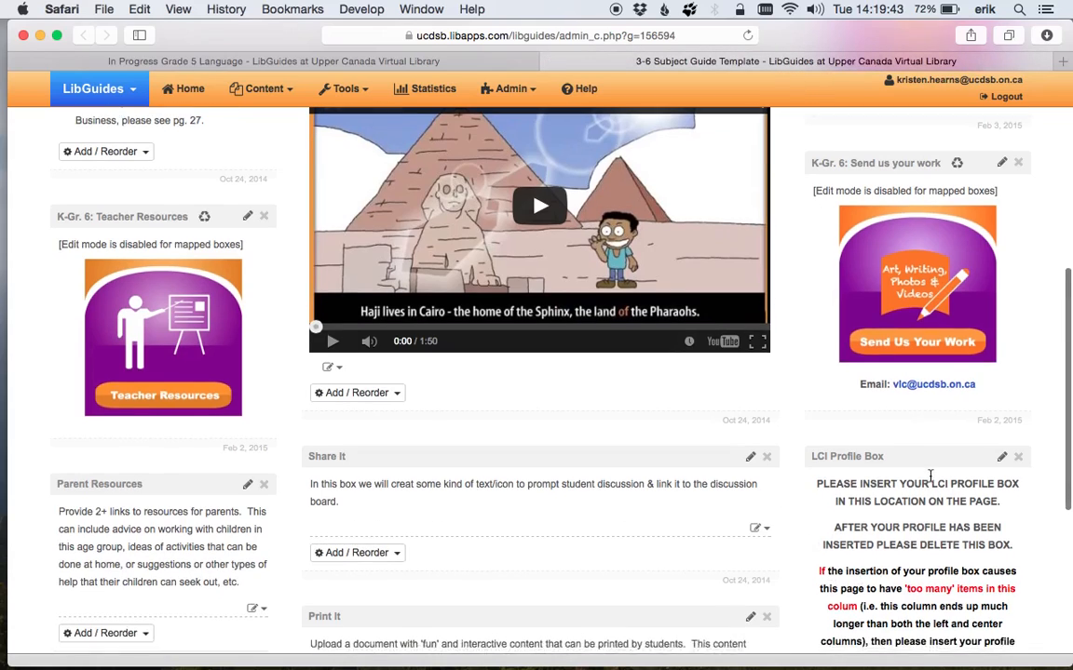
{"action": "scroll", "coordinate": [929, 477], "scroll_direction": "down", "scroll_amount": 2}
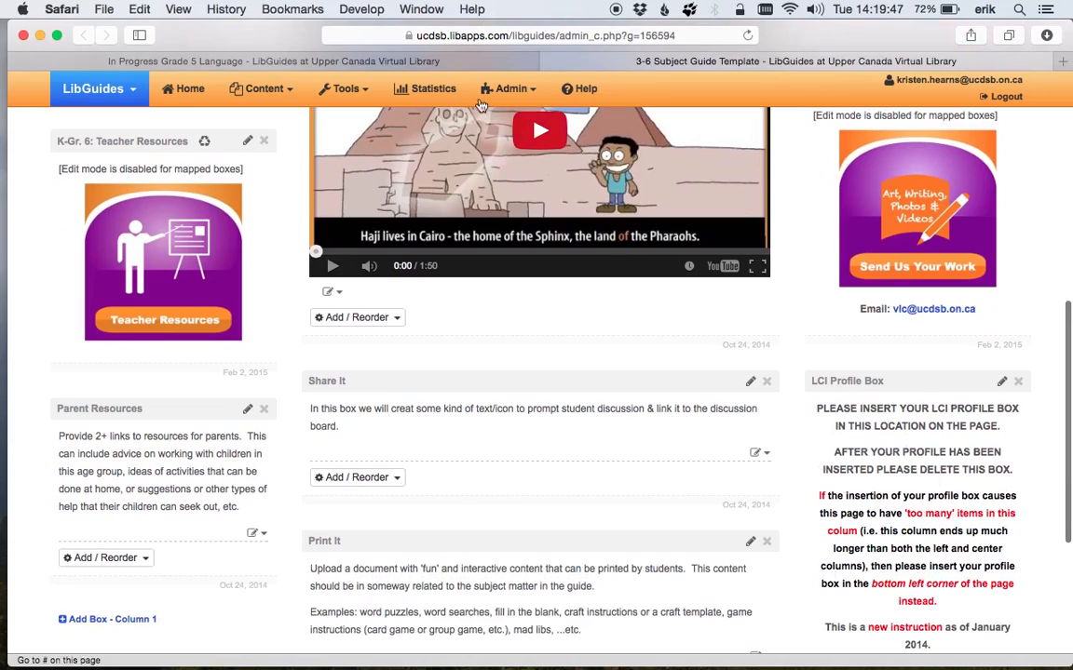
{"action": "left_click", "coordinate": [412, 56]}
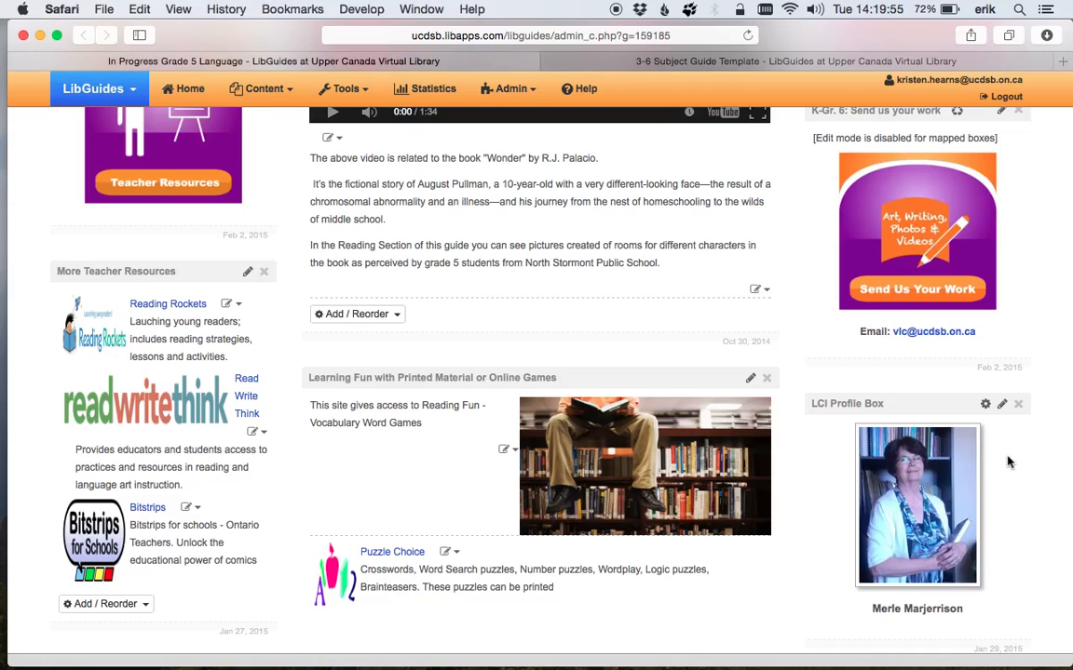
{"action": "left_click", "coordinate": [136, 94]}
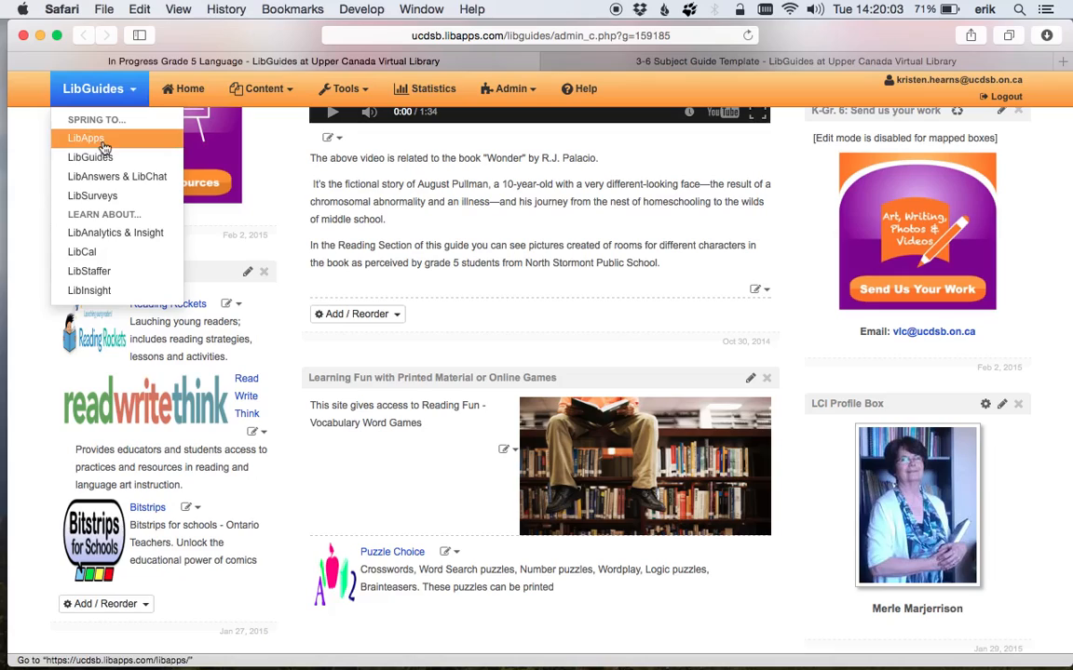
{"action": "left_click", "coordinate": [1048, 483]}
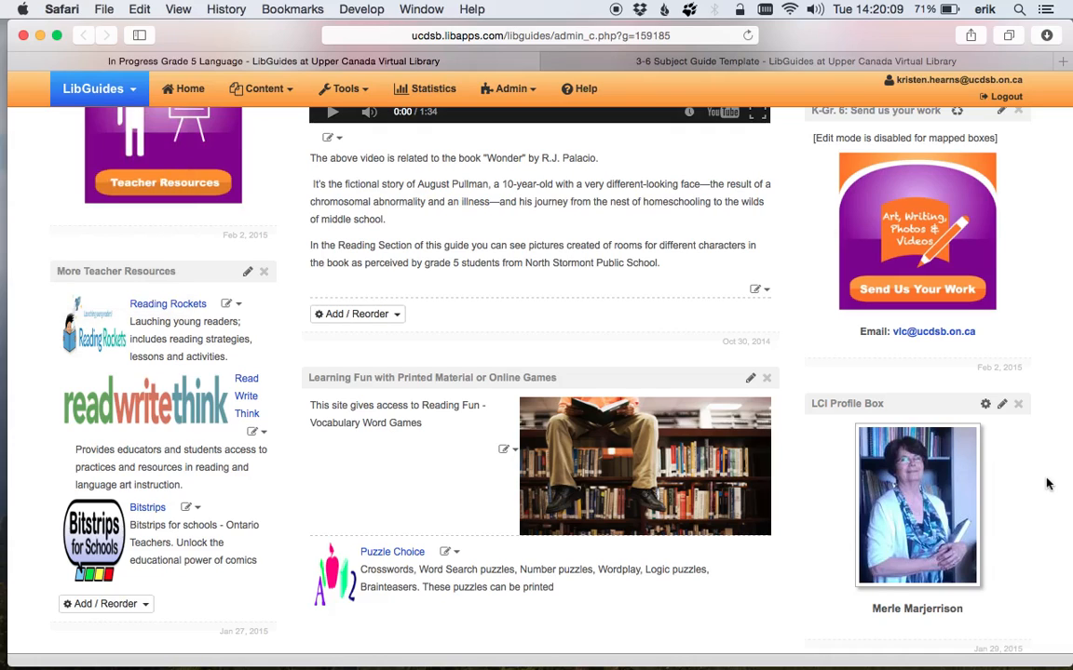
- Open the Oral Communication page of the In Progress Grade 5 Language guide
{"action": "scroll", "coordinate": [1048, 483], "scroll_direction": "up", "scroll_amount": 6}
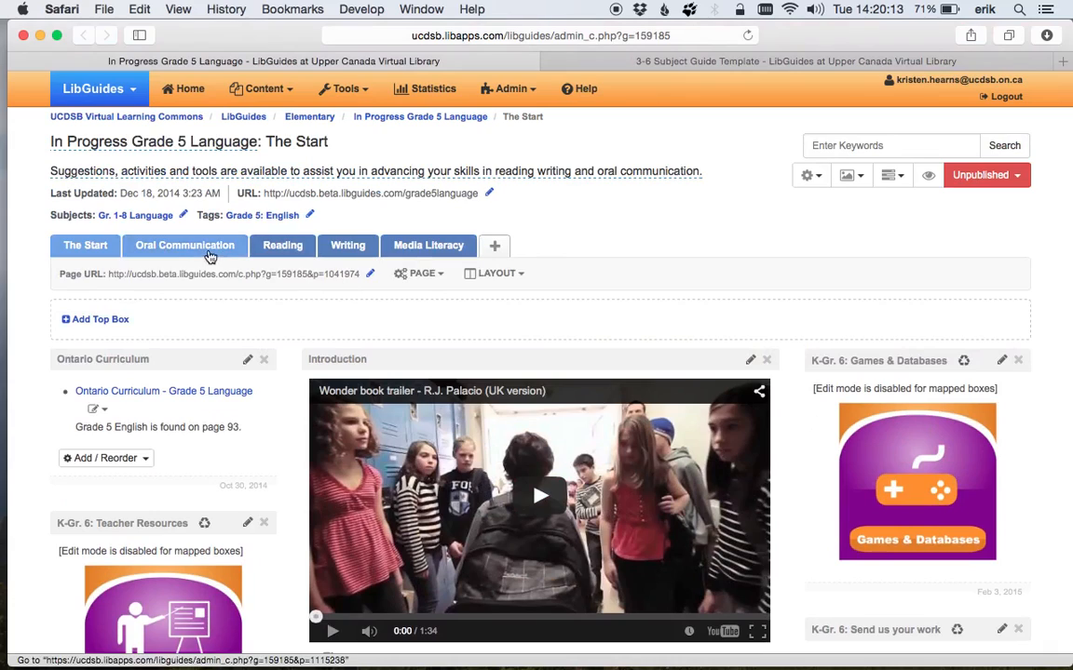
{"action": "left_click", "coordinate": [206, 256]}
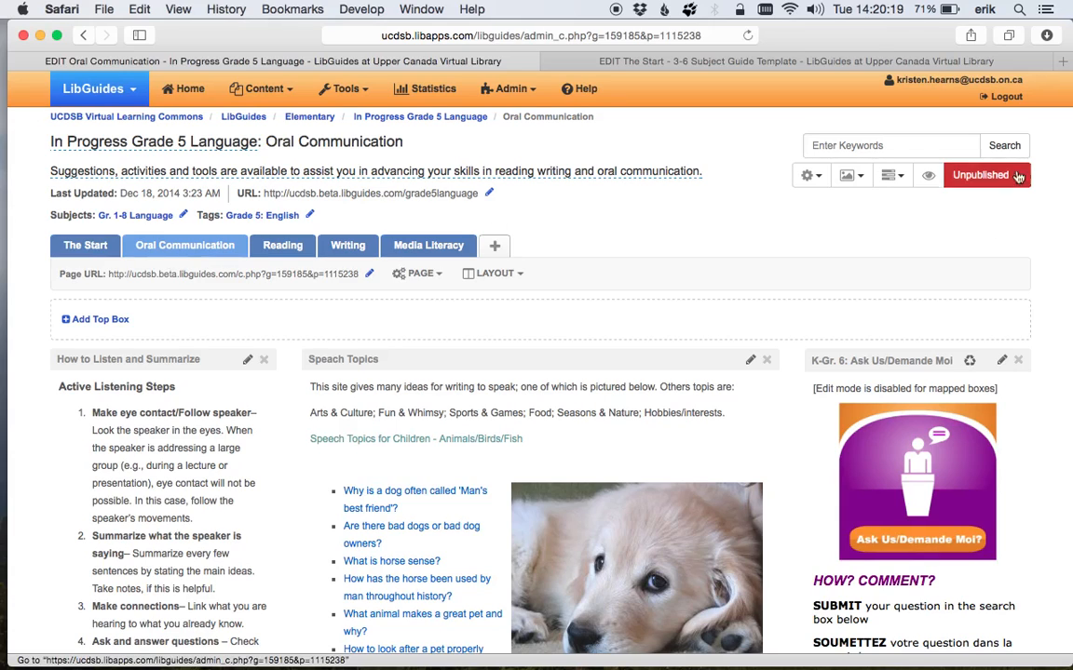
- Skim the Oral Communication page's boxes and open the [Strand 1] page of the 3-6 Subject Guide Template
{"action": "scroll", "coordinate": [1051, 218], "scroll_direction": "down", "scroll_amount": 5}
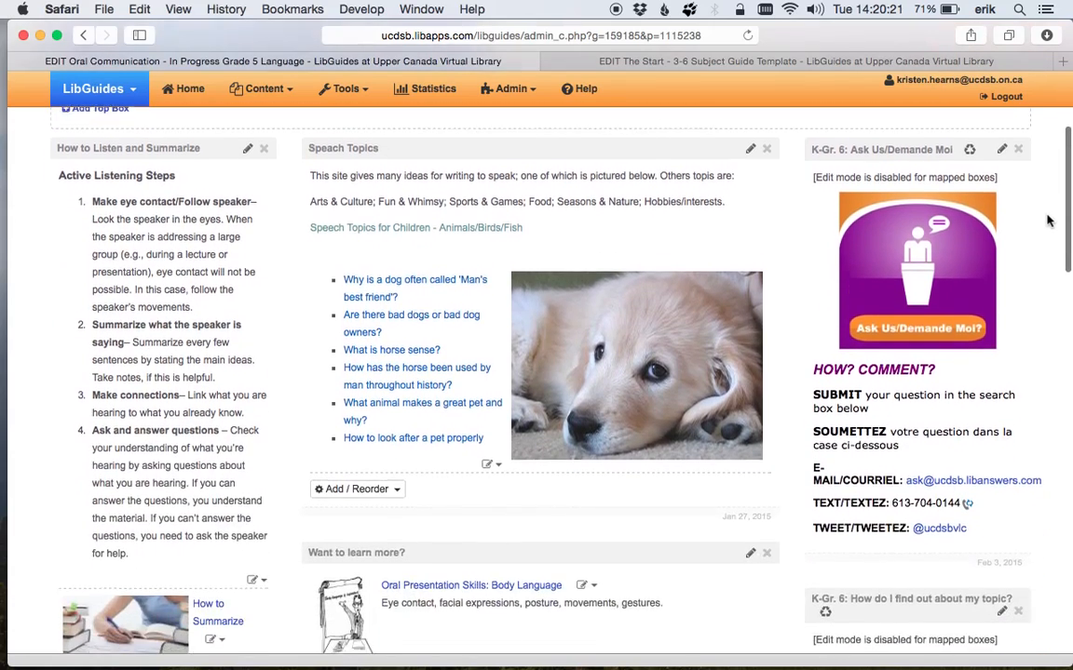
{"action": "scroll", "coordinate": [1048, 220], "scroll_direction": "up", "scroll_amount": 10}
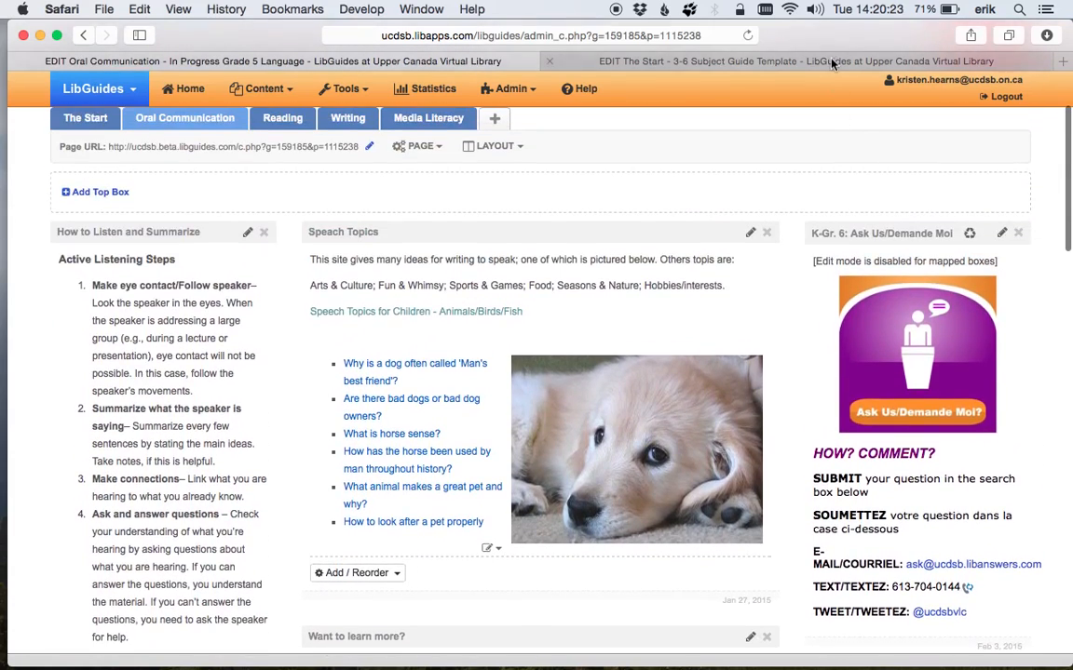
{"action": "left_click", "coordinate": [834, 62]}
{"action": "scroll", "coordinate": [170, 455], "scroll_direction": "up", "scroll_amount": 10}
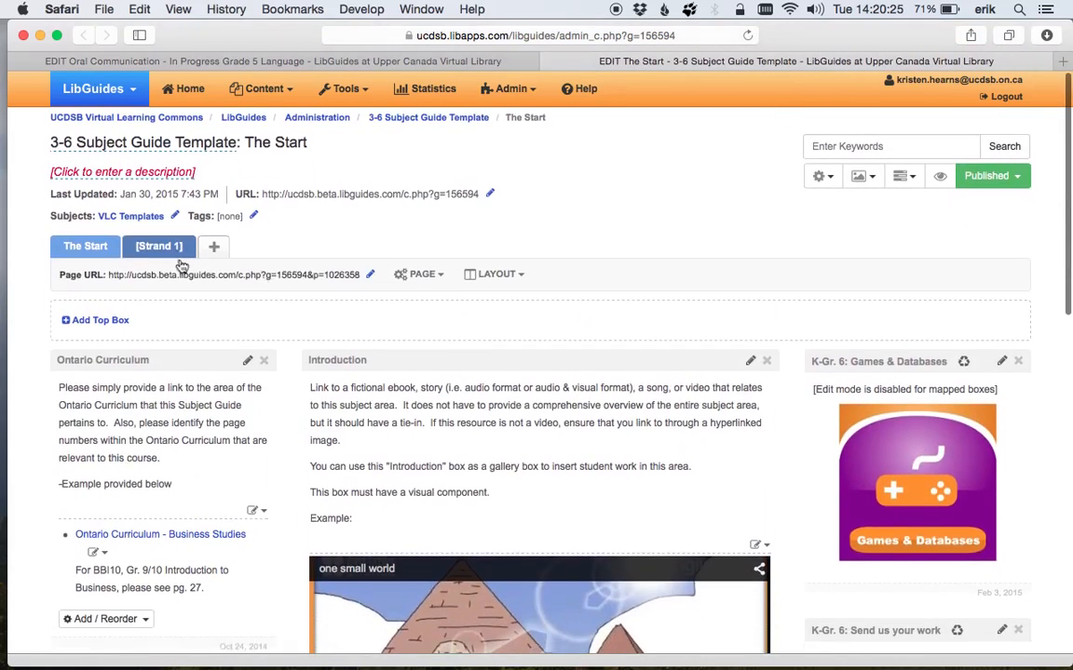
{"action": "left_click", "coordinate": [158, 245]}
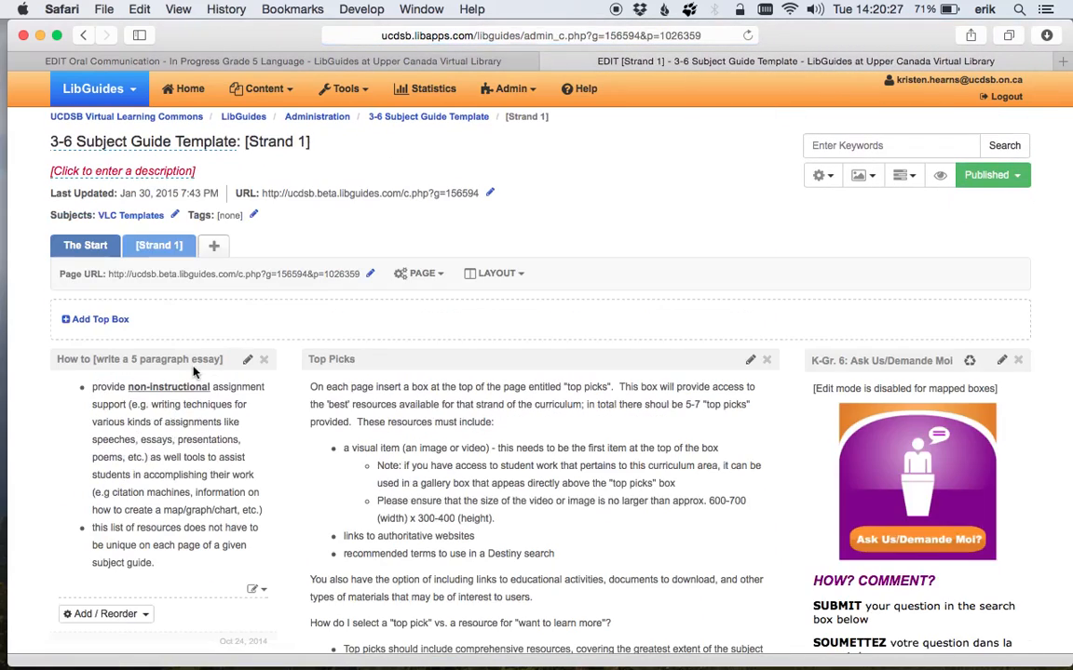
- Check the How to Listen and Summarize box on the Oral Communication page against the template's "How to [write a 5 paragraph essay]" box
{"action": "scroll", "coordinate": [194, 371], "scroll_direction": "down", "scroll_amount": 2}
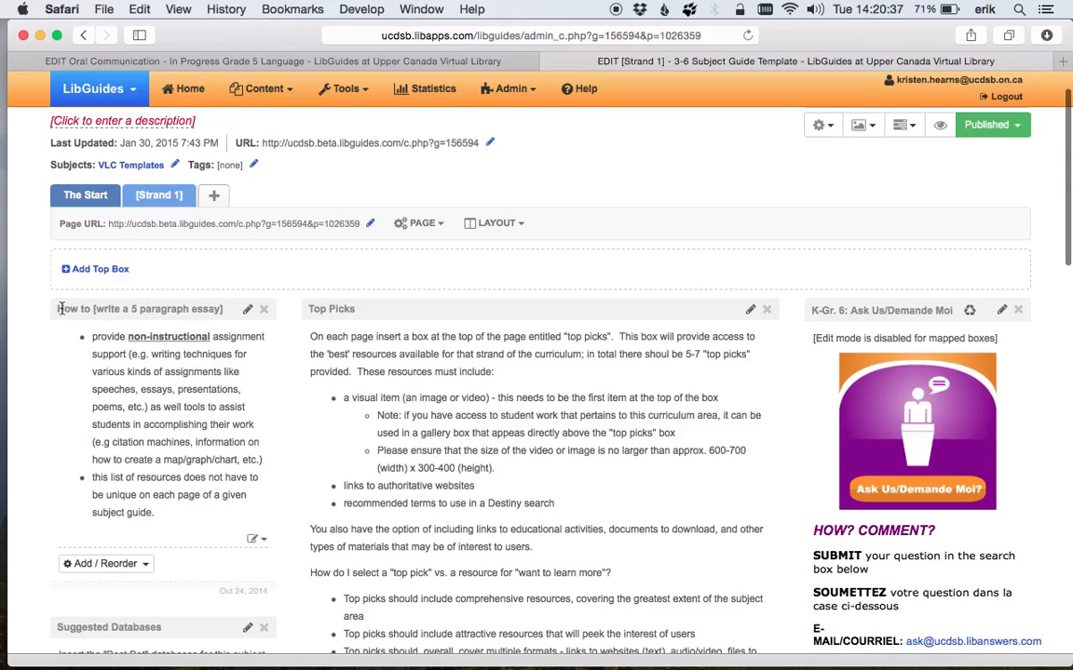
{"action": "left_click_drag", "start_coordinate": [57, 308], "coordinate": [236, 311]}
{"action": "scroll", "coordinate": [205, 260], "scroll_direction": "up", "scroll_amount": 2}
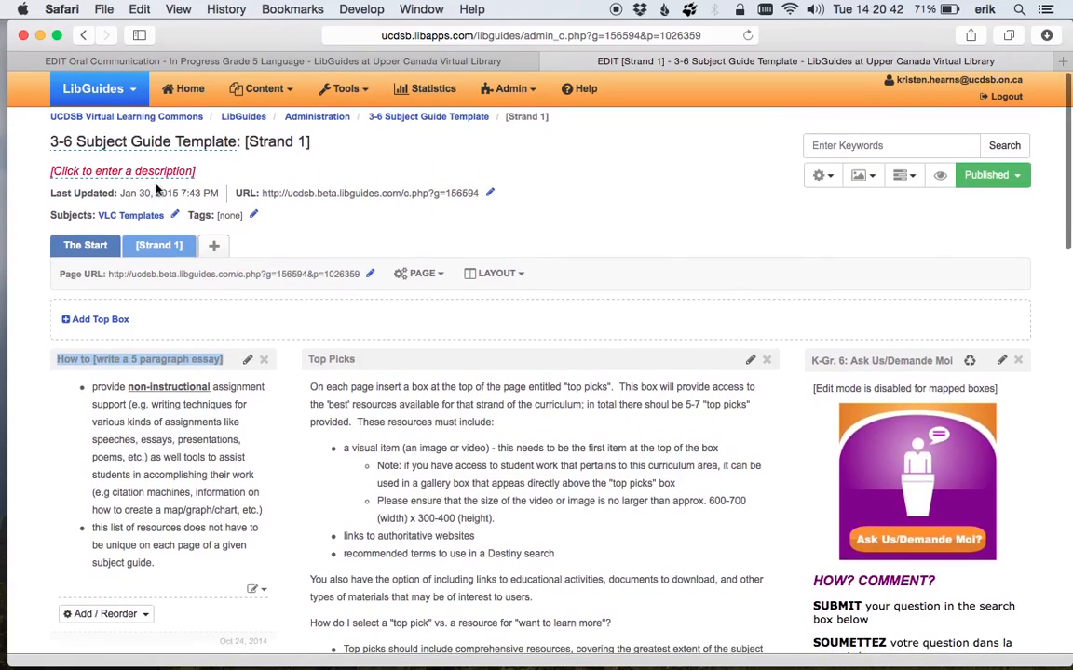
{"action": "left_click", "coordinate": [314, 61]}
{"action": "scroll", "coordinate": [189, 280], "scroll_direction": "up", "scroll_amount": 4}
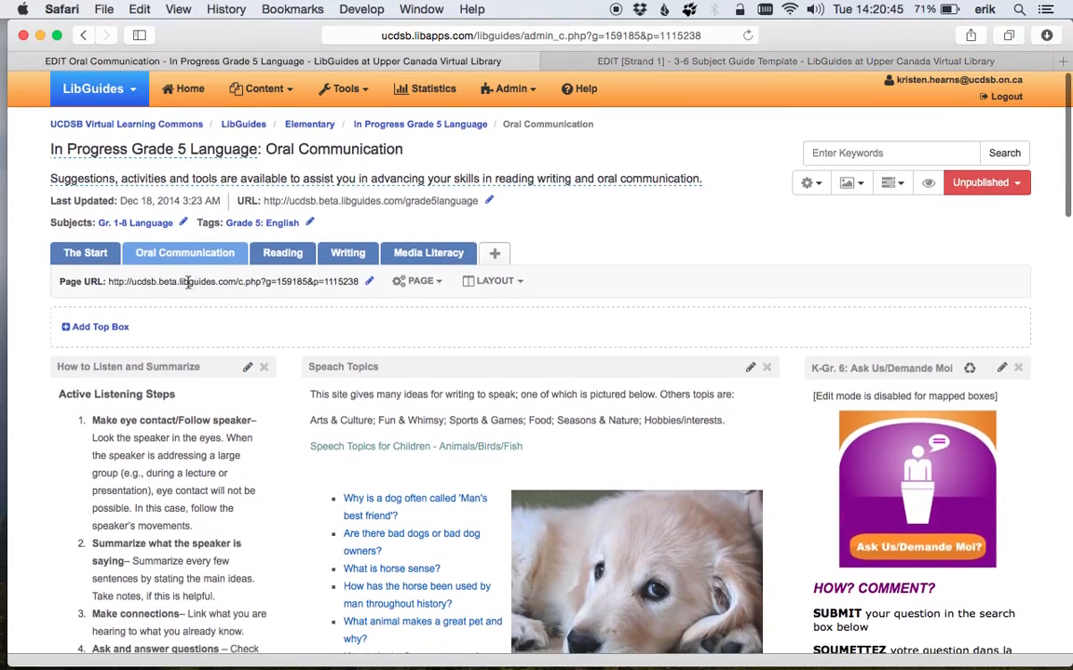
{"action": "left_click", "coordinate": [583, 63]}
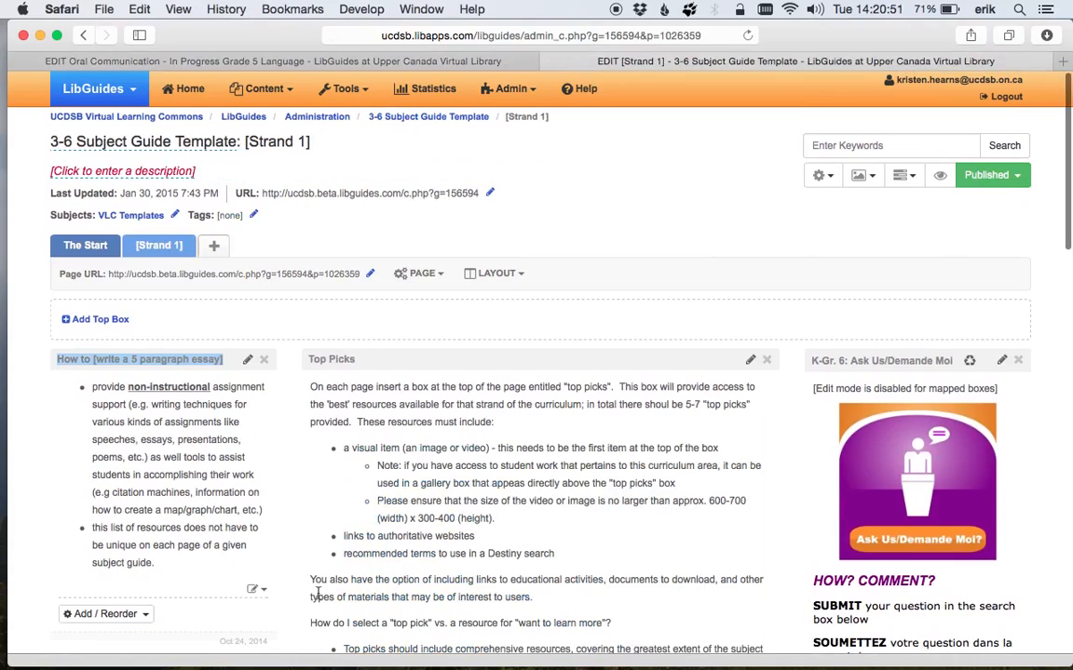
{"action": "left_click", "coordinate": [76, 382]}
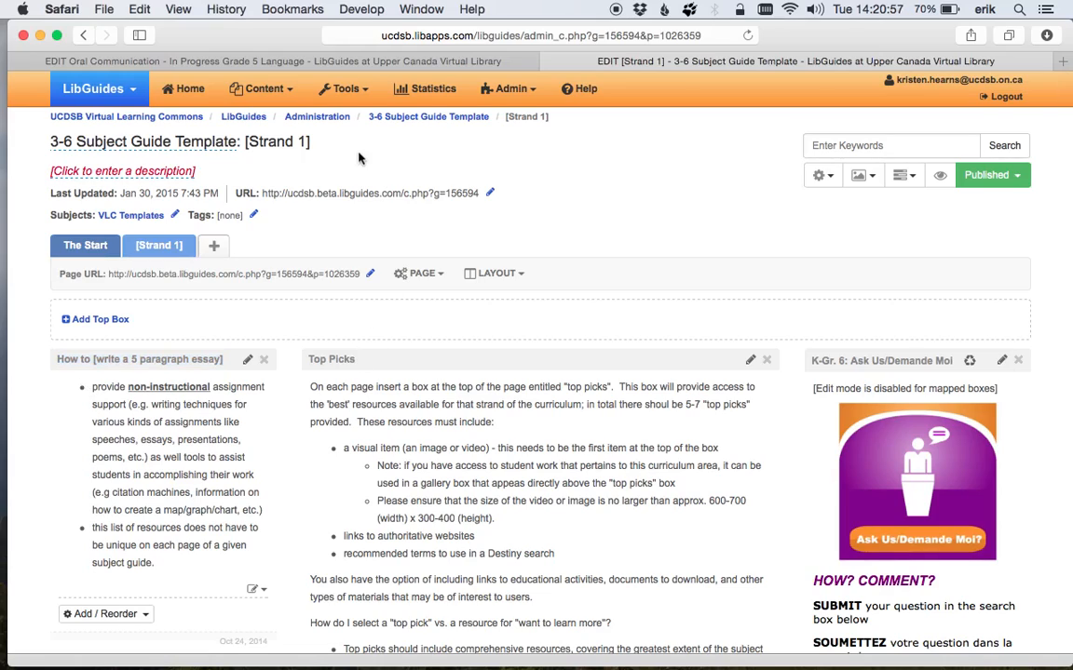
{"action": "left_click", "coordinate": [356, 64]}
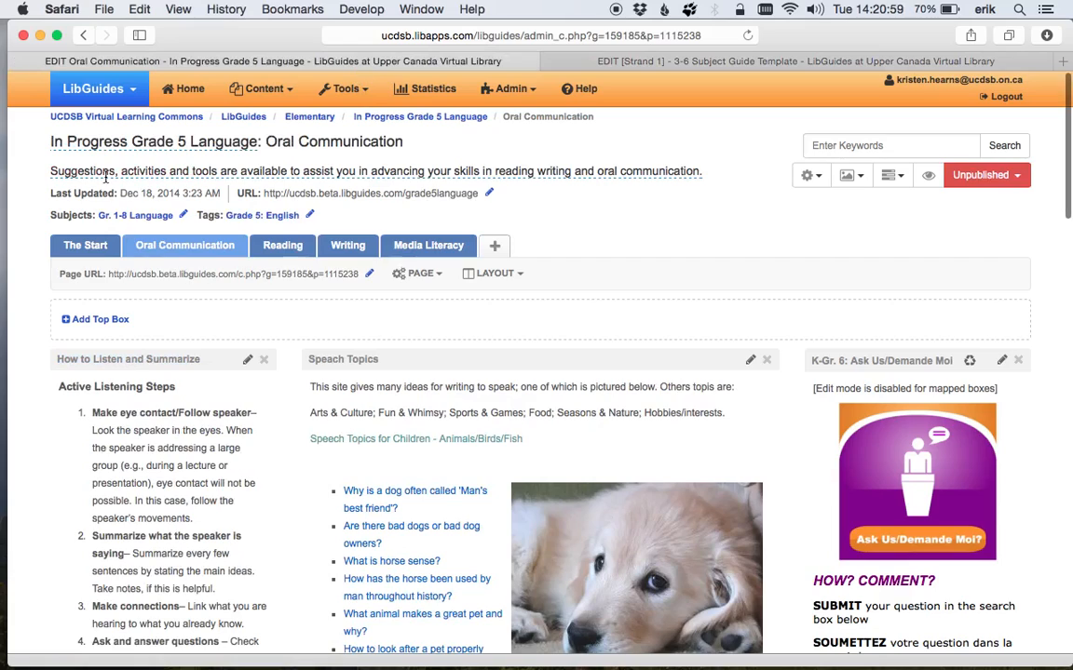
{"action": "left_click", "coordinate": [570, 62]}
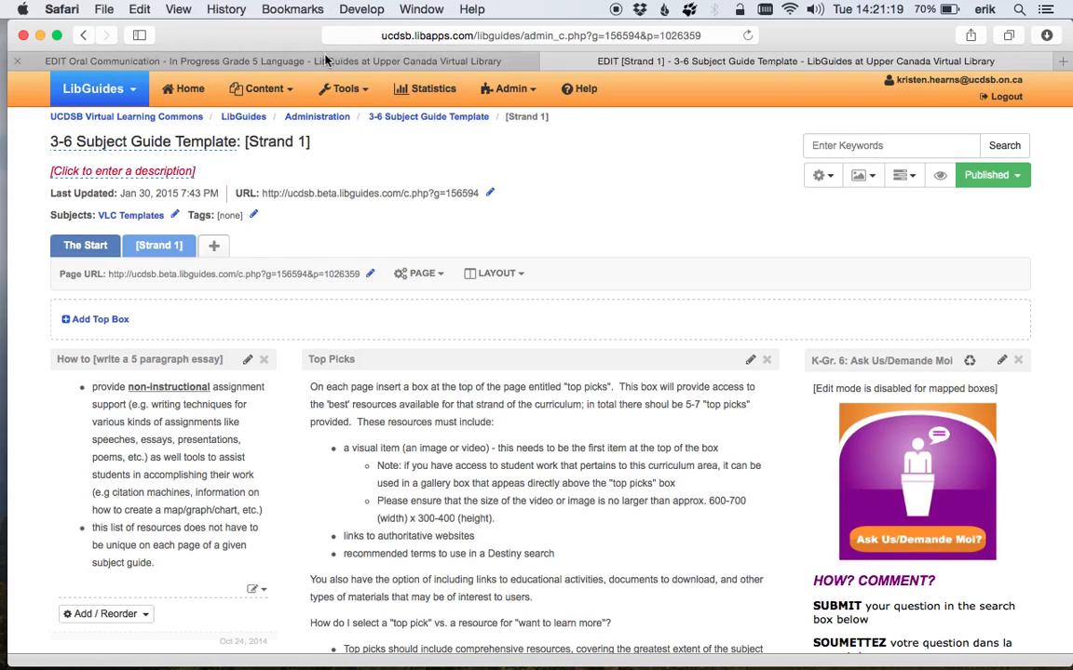
{"action": "left_click", "coordinate": [294, 59]}
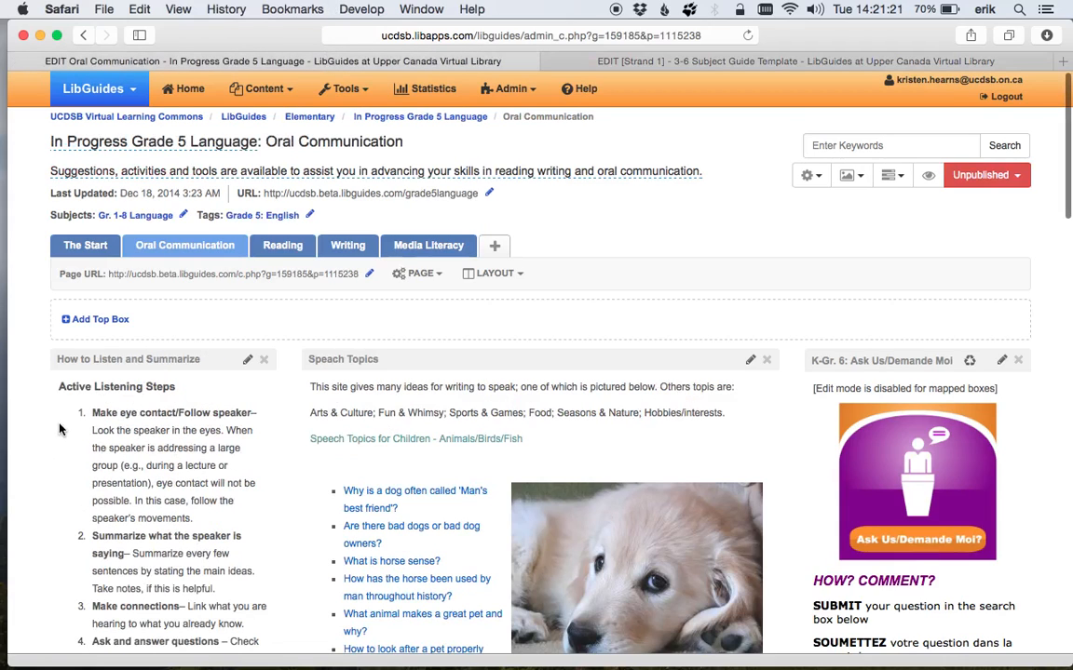
{"action": "scroll", "coordinate": [59, 429], "scroll_direction": "down", "scroll_amount": 3}
{"action": "scroll", "coordinate": [59, 428], "scroll_direction": "down", "scroll_amount": 5}
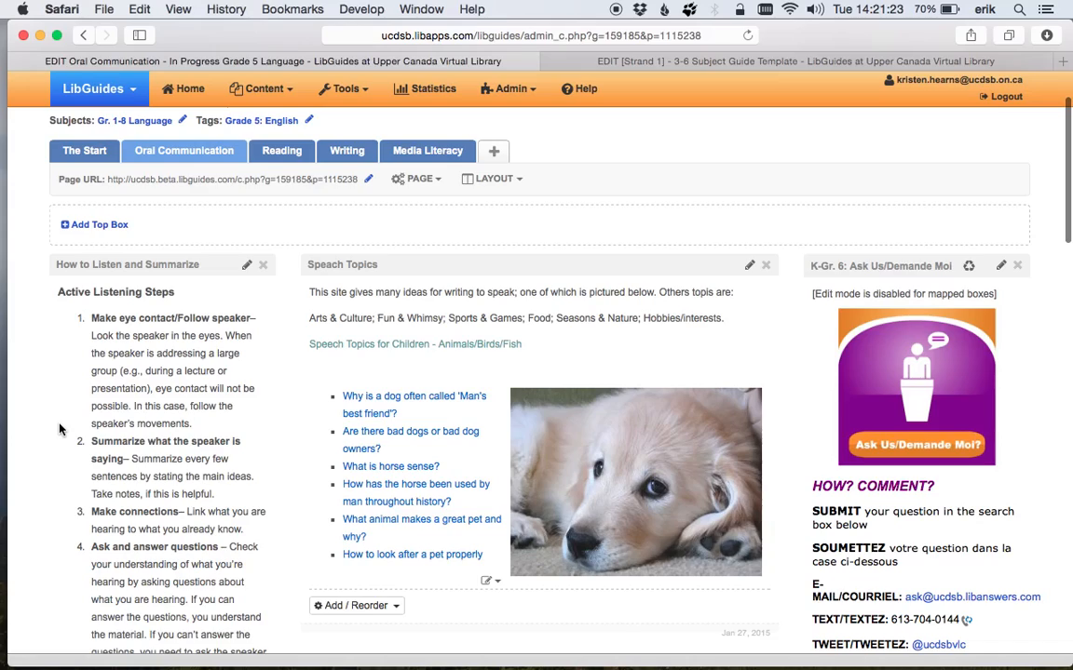
{"action": "scroll", "coordinate": [59, 428], "scroll_direction": "down", "scroll_amount": 5}
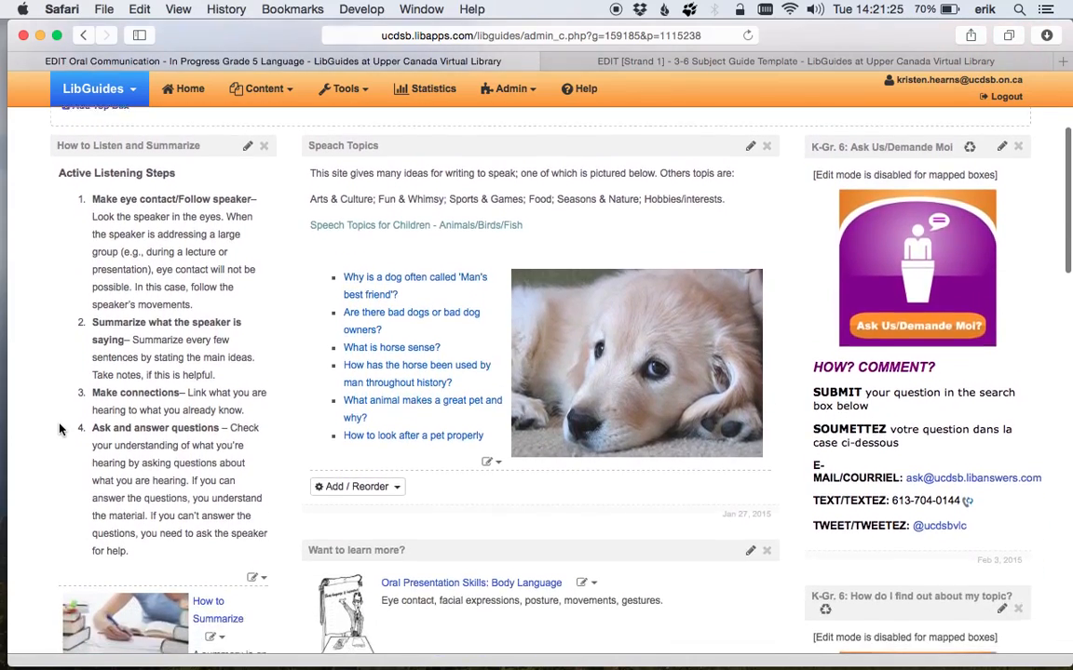
{"action": "scroll", "coordinate": [59, 428], "scroll_direction": "down", "scroll_amount": 1}
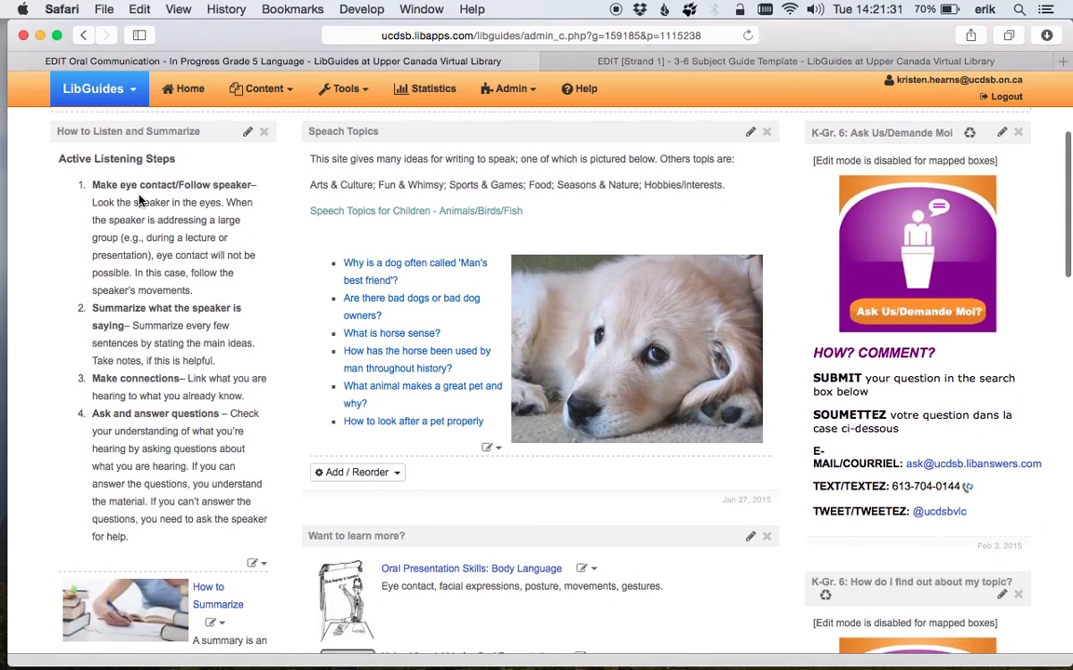
{"action": "scroll", "coordinate": [140, 200], "scroll_direction": "down", "scroll_amount": 3}
- Compare the Suggested Databases box and the rest of the Oral Communication page's first column with the template's [Strand 1] instructions
{"action": "left_click", "coordinate": [637, 62]}
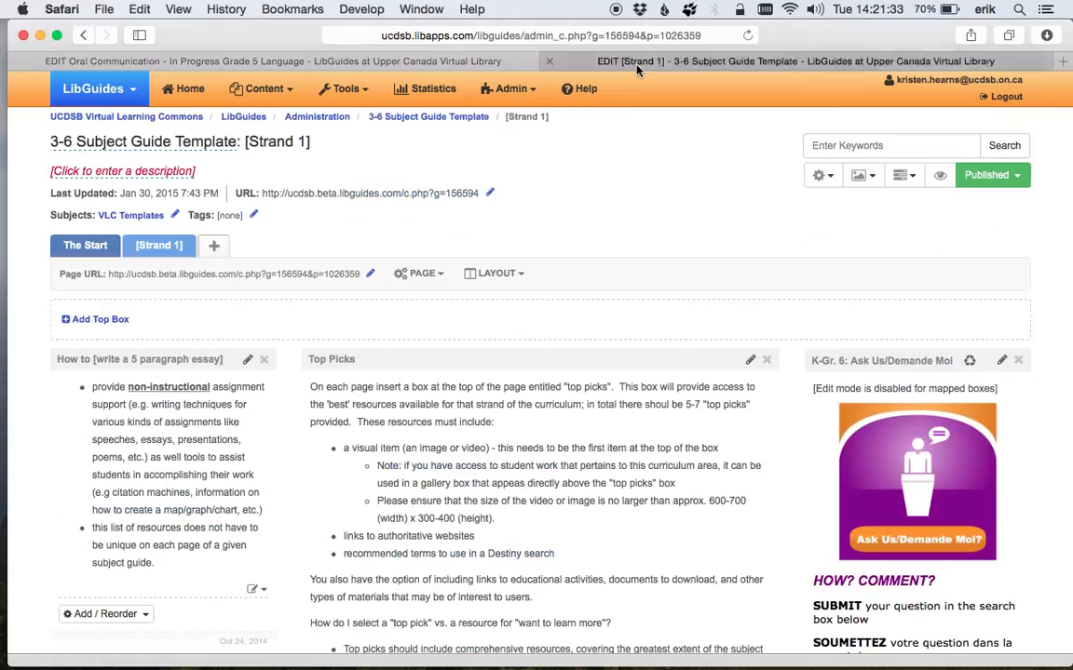
{"action": "scroll", "coordinate": [65, 398], "scroll_direction": "down", "scroll_amount": 3}
{"action": "scroll", "coordinate": [65, 397], "scroll_direction": "down", "scroll_amount": 3}
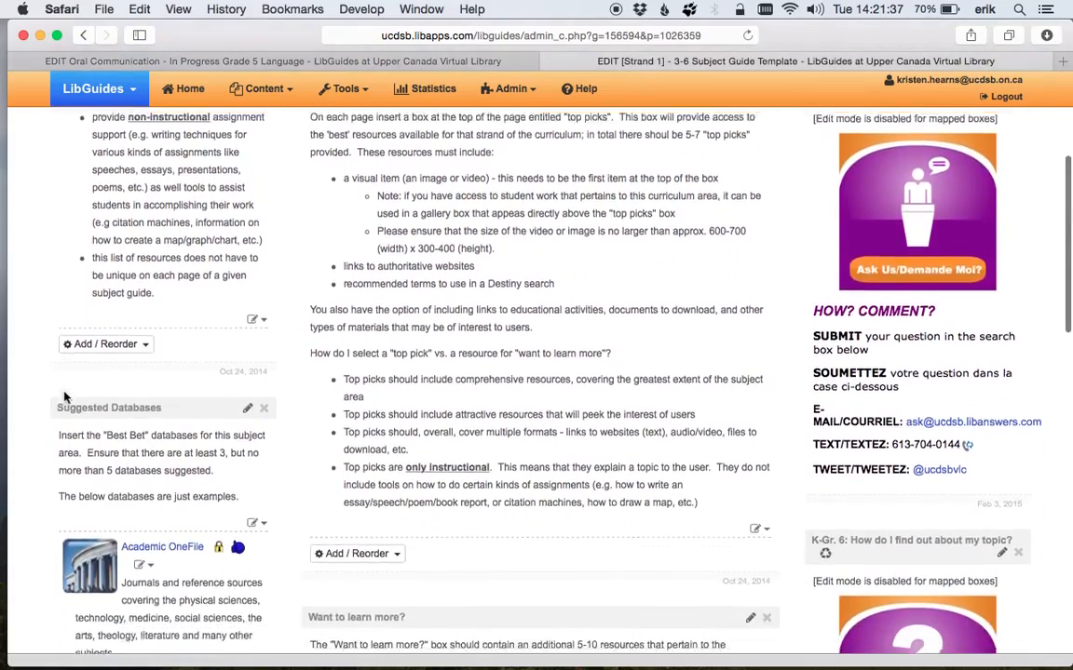
{"action": "scroll", "coordinate": [65, 397], "scroll_direction": "down", "scroll_amount": 3}
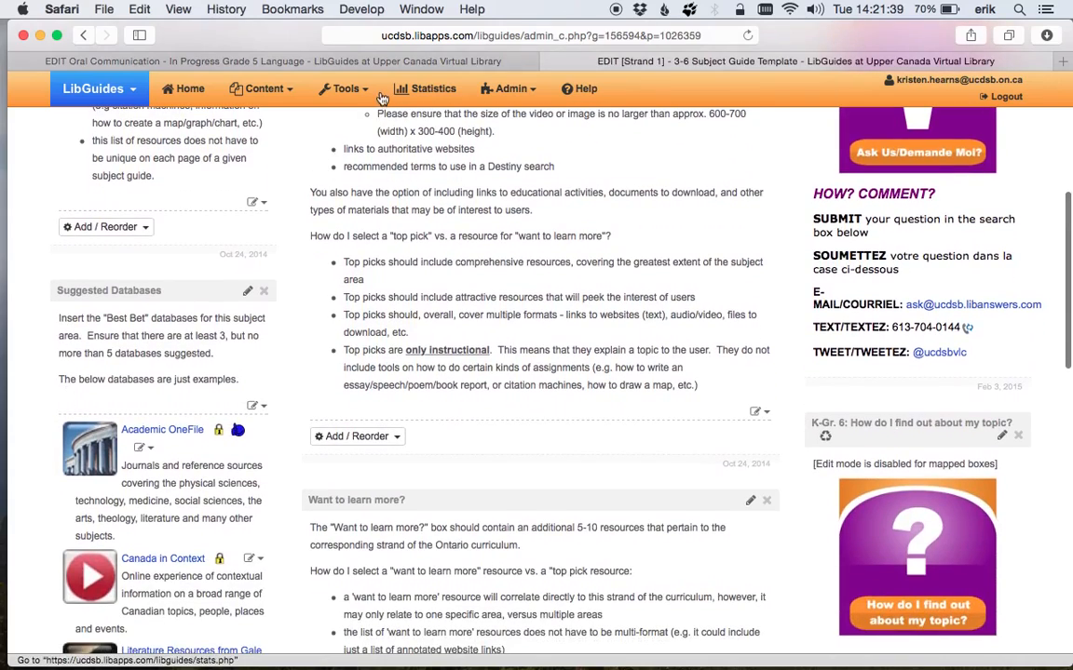
{"action": "left_click", "coordinate": [341, 58]}
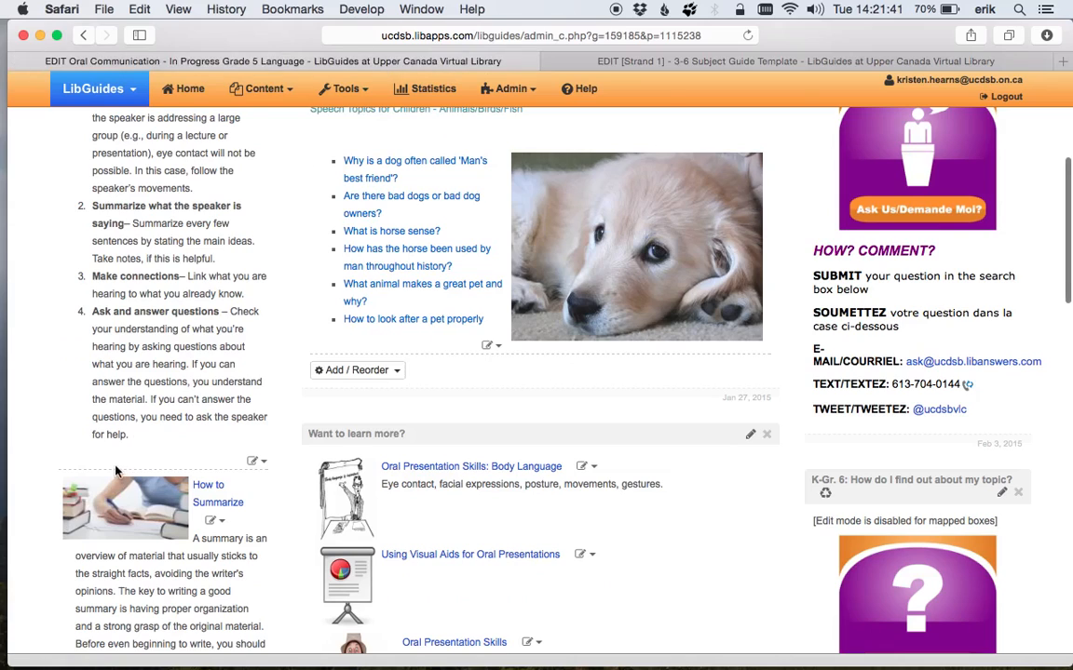
{"action": "scroll", "coordinate": [116, 471], "scroll_direction": "down", "scroll_amount": 7}
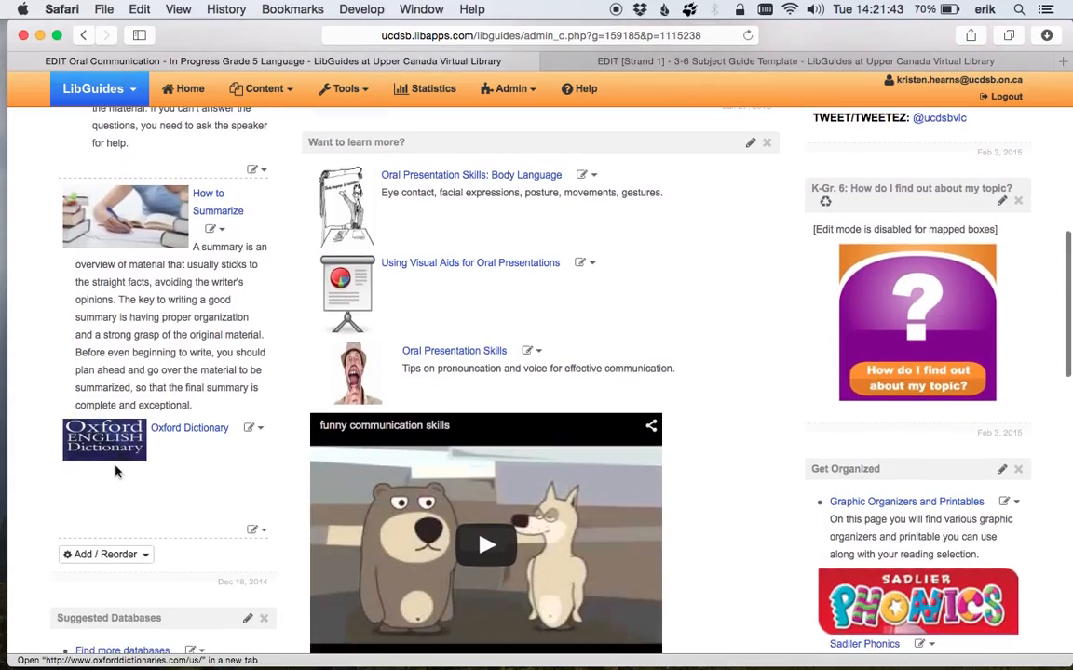
{"action": "scroll", "coordinate": [115, 471], "scroll_direction": "down", "scroll_amount": 5}
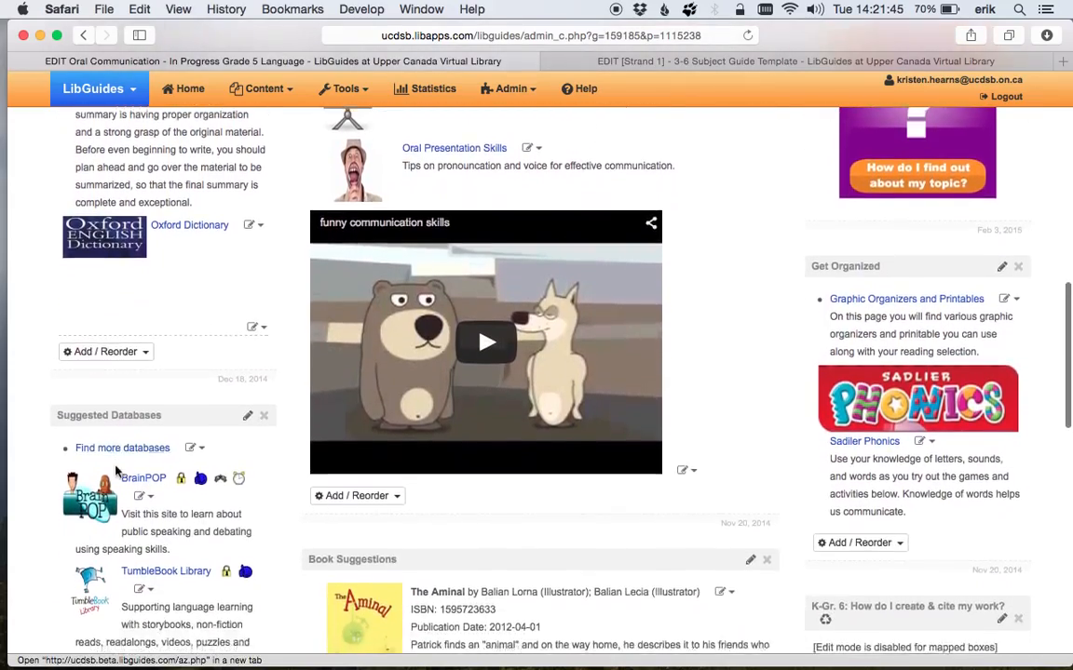
{"action": "scroll", "coordinate": [117, 472], "scroll_direction": "down", "scroll_amount": 5}
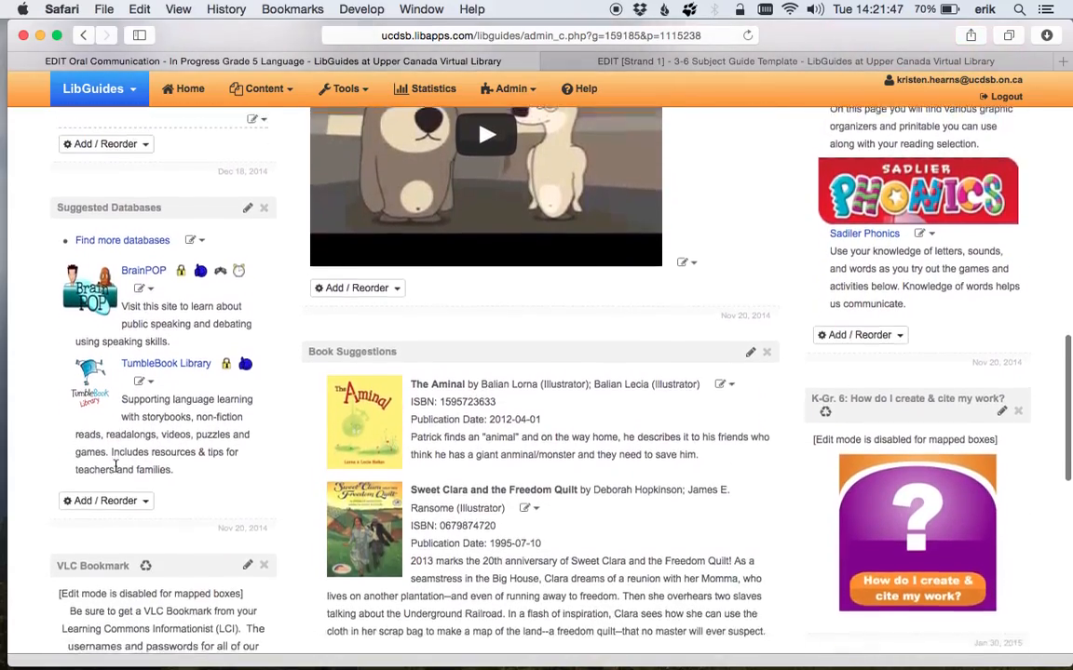
{"action": "scroll", "coordinate": [115, 468], "scroll_direction": "down", "scroll_amount": 6}
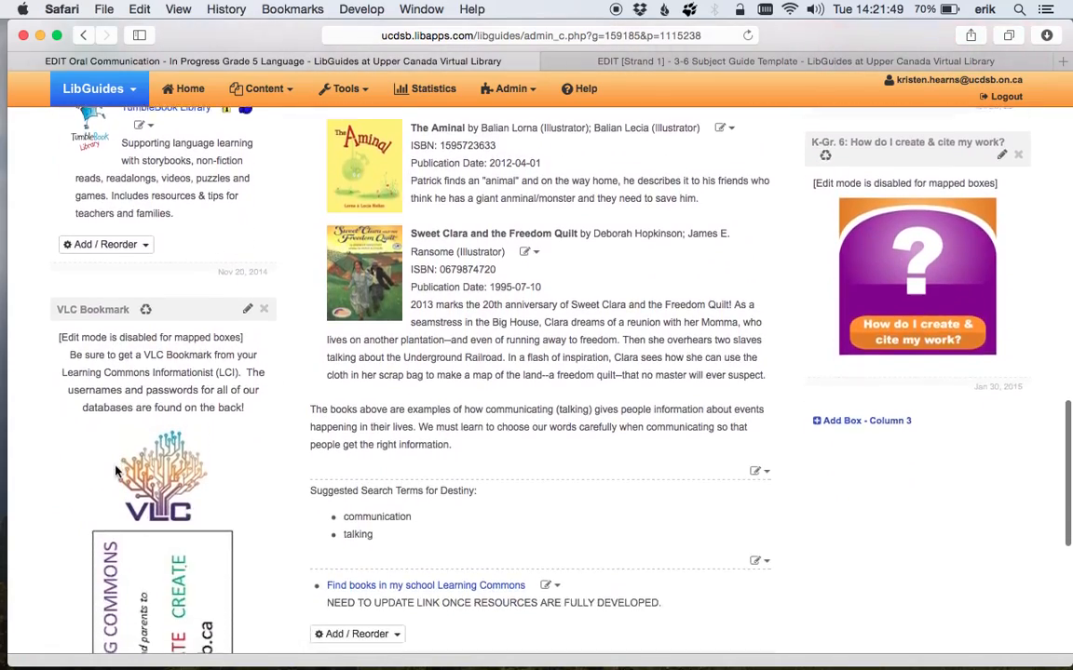
{"action": "scroll", "coordinate": [116, 471], "scroll_direction": "down", "scroll_amount": 4}
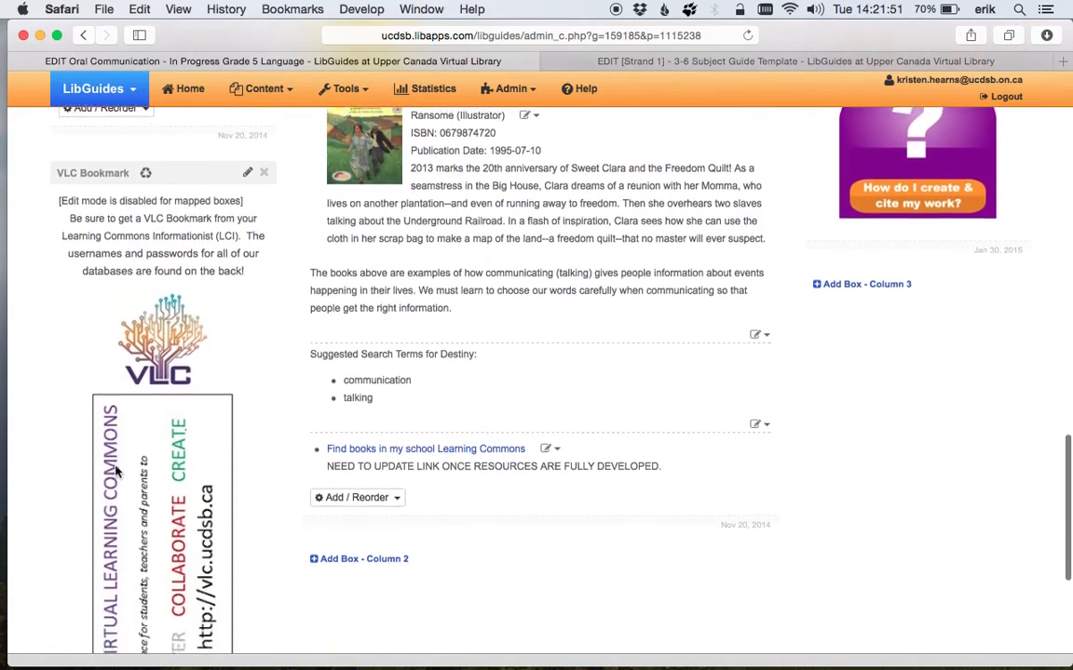
{"action": "scroll", "coordinate": [116, 472], "scroll_direction": "down", "scroll_amount": 4}
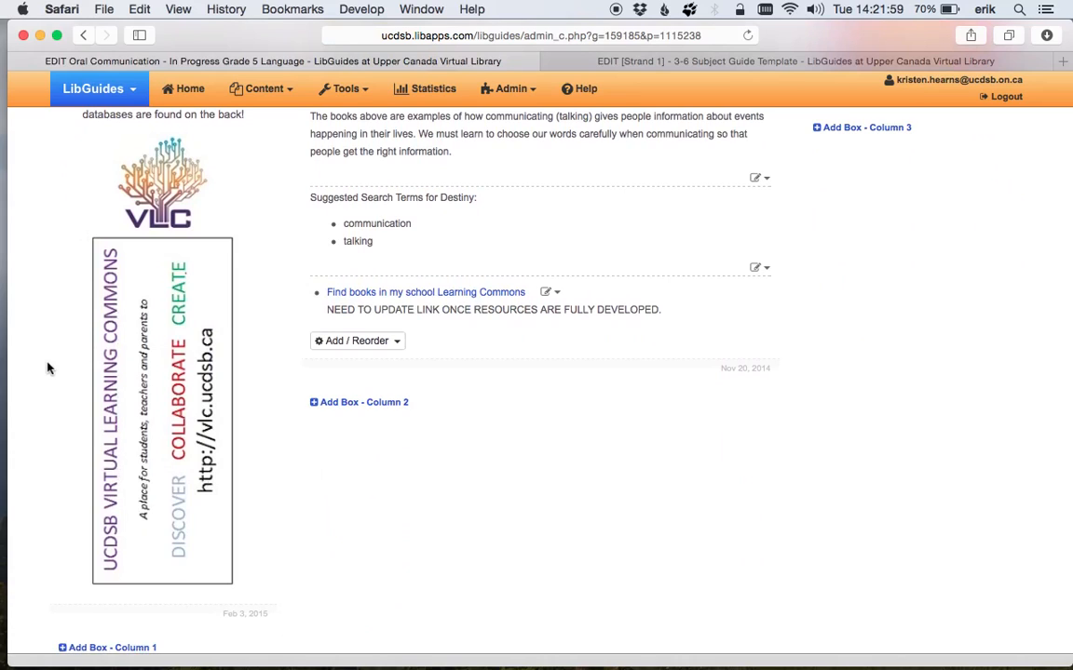
- Remove the mapped VLC Bookmark box from the first column of the Oral Communication page
{"action": "scroll", "coordinate": [97, 233], "scroll_direction": "up", "scroll_amount": 4}
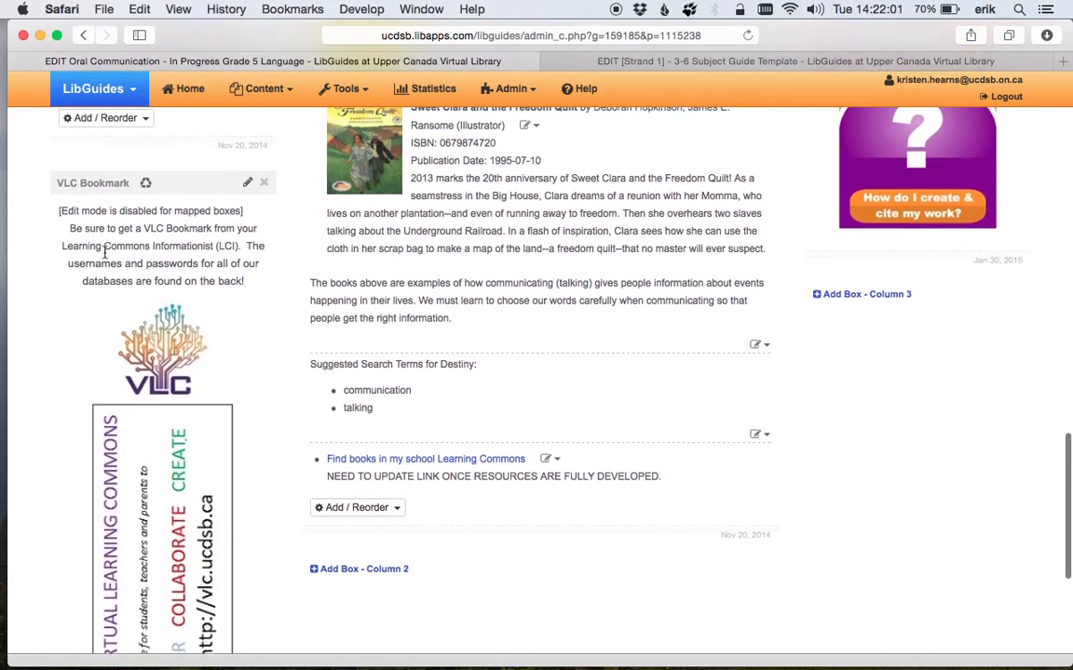
{"action": "scroll", "coordinate": [105, 252], "scroll_direction": "up", "scroll_amount": 1}
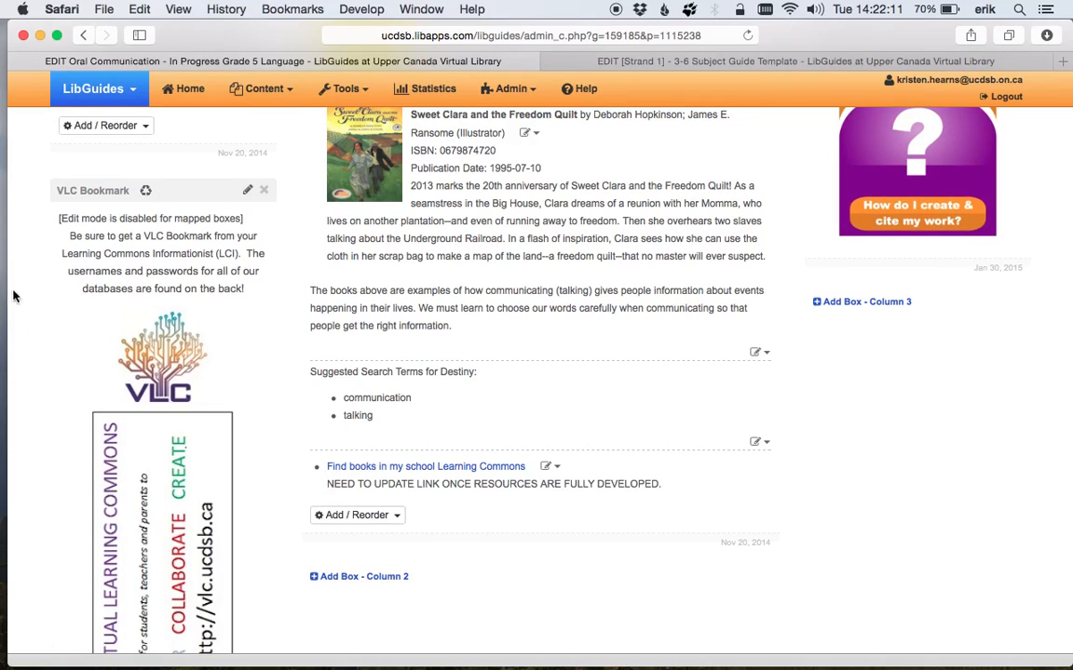
{"action": "left_click", "coordinate": [264, 192]}
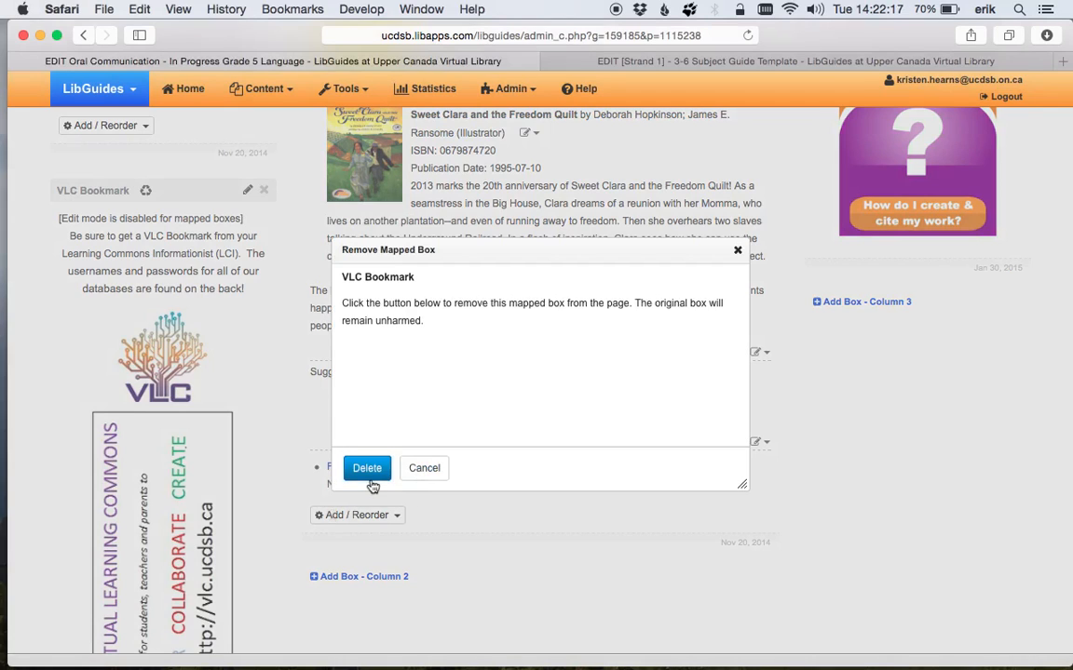
{"action": "left_click", "coordinate": [371, 470]}
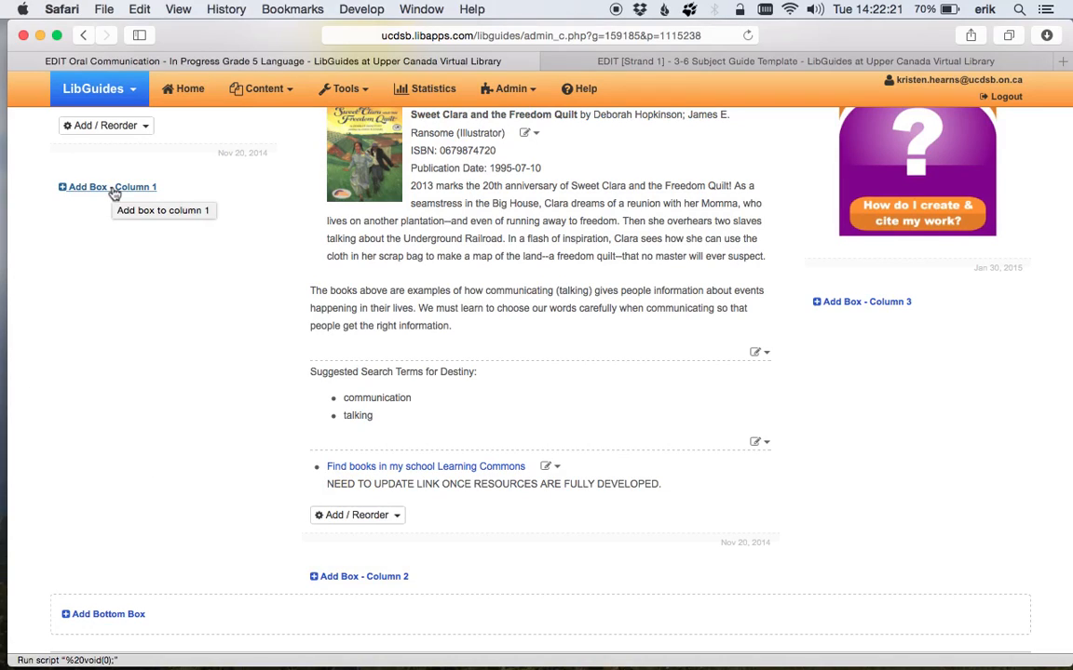
- Check the template's [Strand 1] page for the placement of the mapped VLC Bookmark box and the Suggested Databases instructions
{"action": "left_click", "coordinate": [559, 58]}
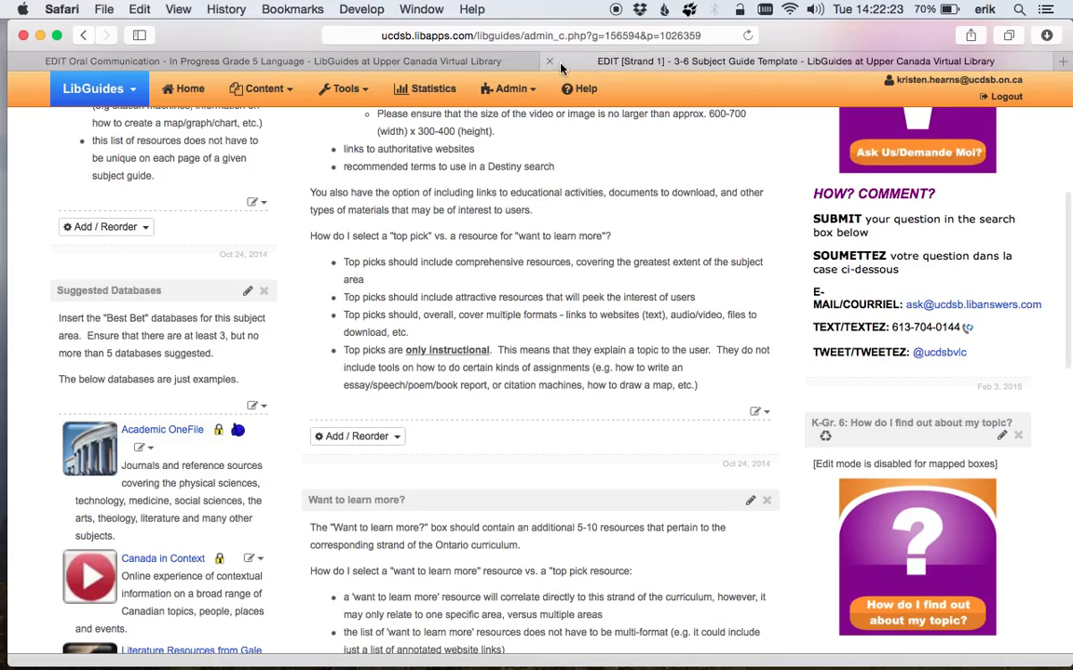
{"action": "scroll", "coordinate": [147, 286], "scroll_direction": "down", "scroll_amount": 10}
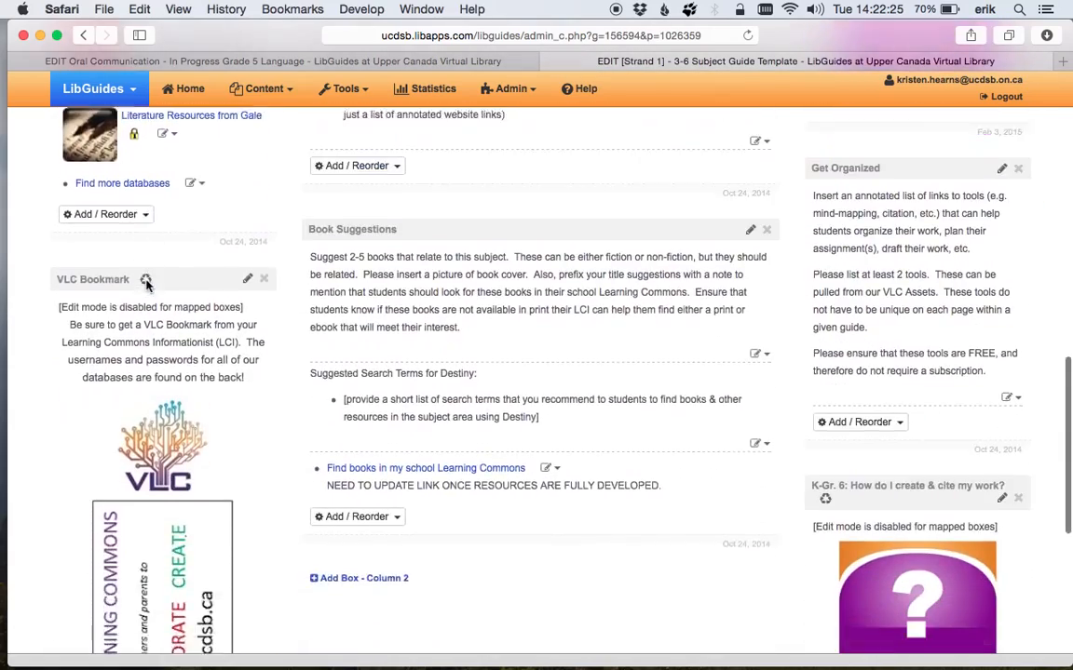
{"action": "scroll", "coordinate": [181, 315], "scroll_direction": "up", "scroll_amount": 5}
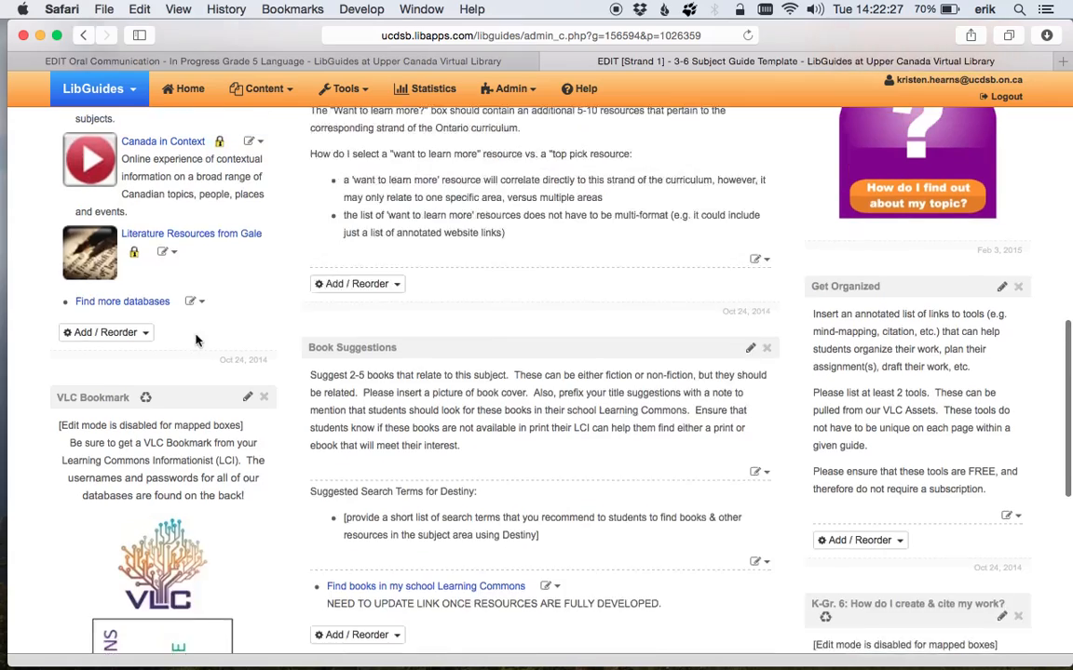
{"action": "scroll", "coordinate": [196, 342], "scroll_direction": "up", "scroll_amount": 6}
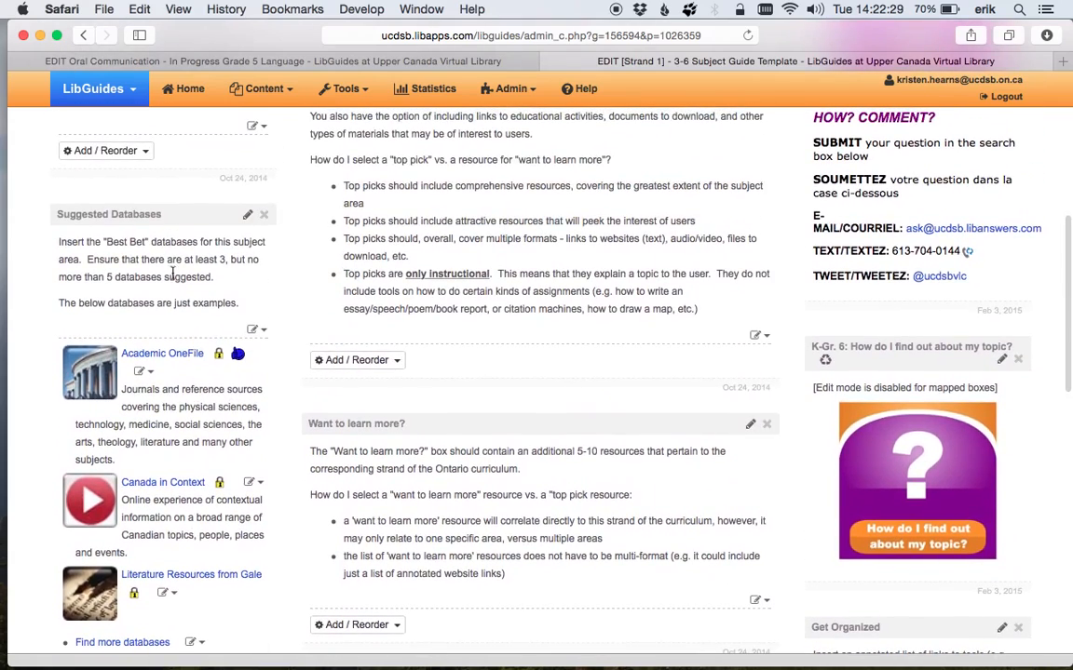
- Start reusing an existing box in column 1 of the Oral Communication page, with VLC Reusable Content as the source guide
{"action": "left_click", "coordinate": [393, 64]}
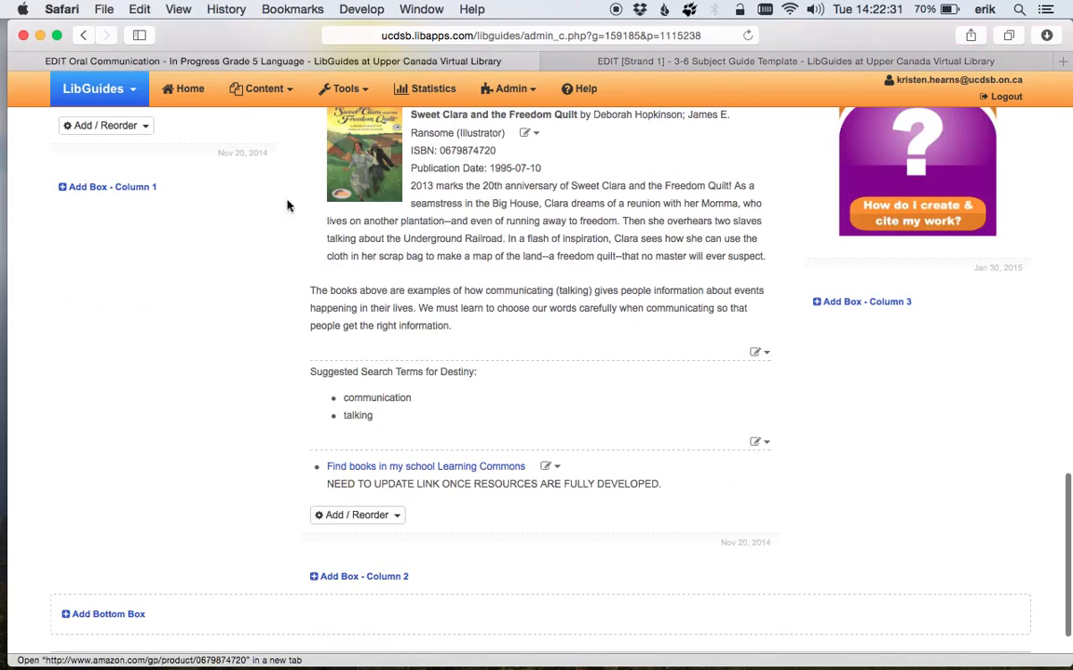
{"action": "left_click", "coordinate": [99, 187]}
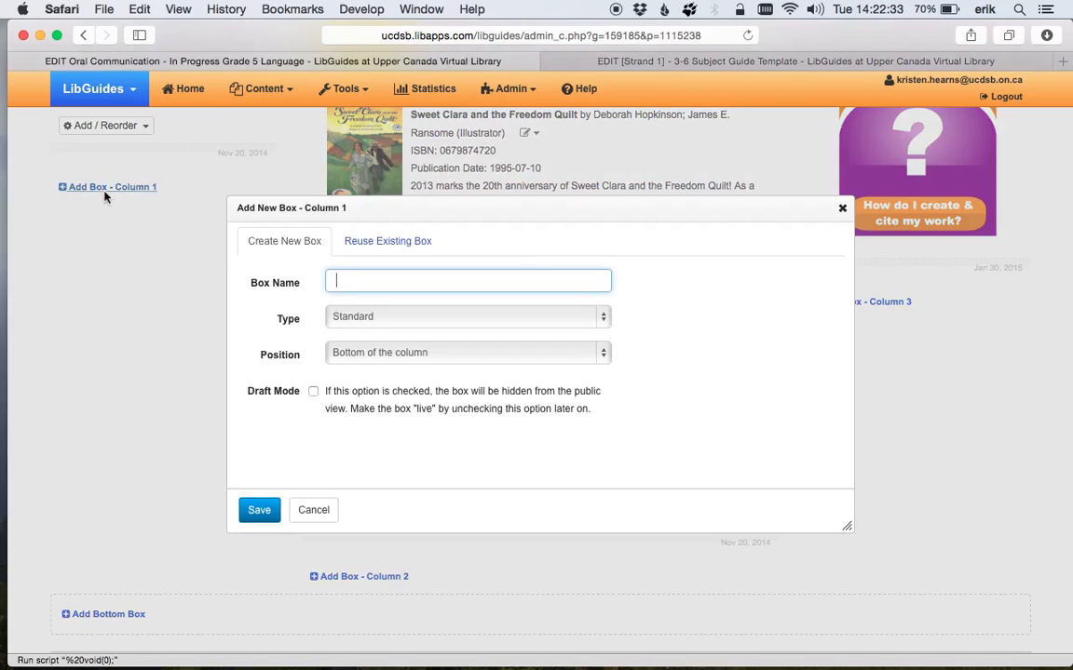
{"action": "left_click", "coordinate": [419, 250]}
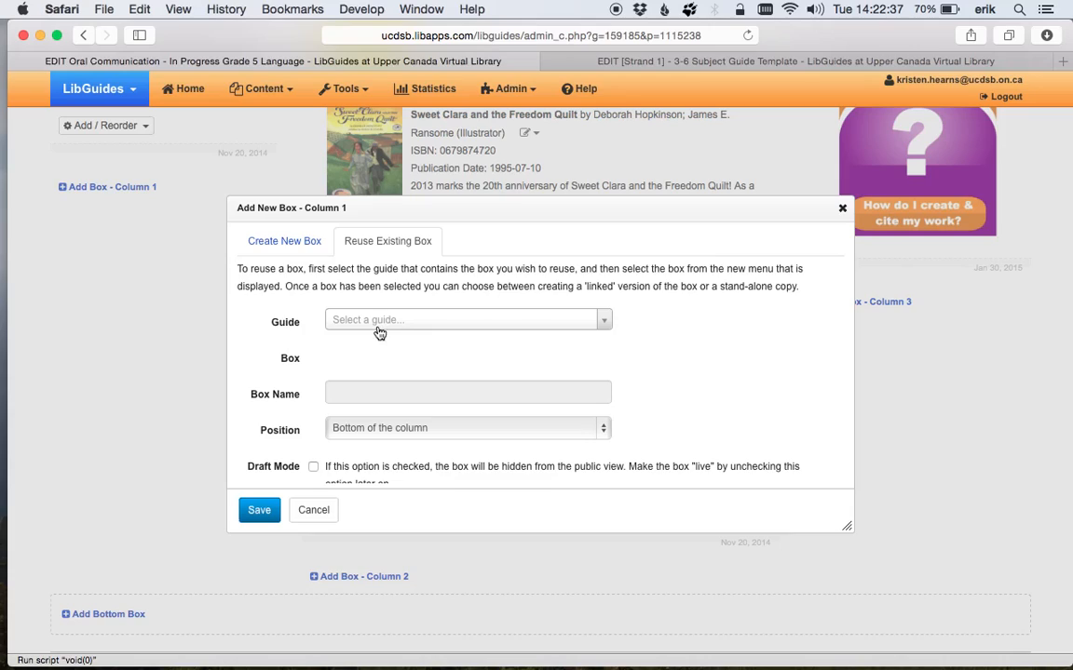
{"action": "left_click", "coordinate": [380, 321]}
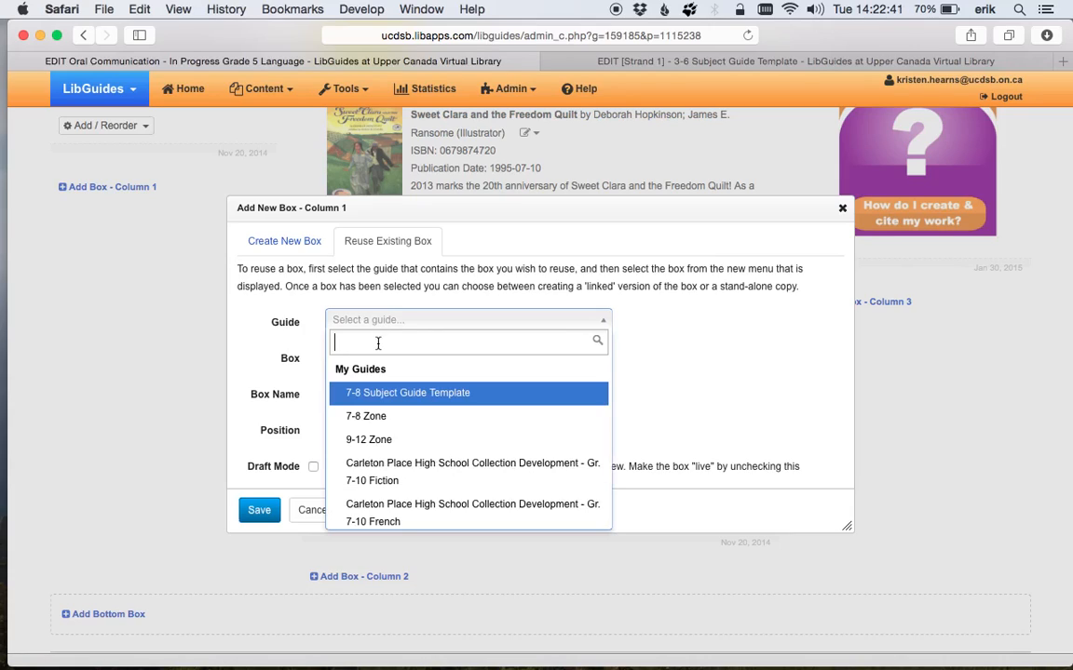
{"action": "type", "text": "reu"}
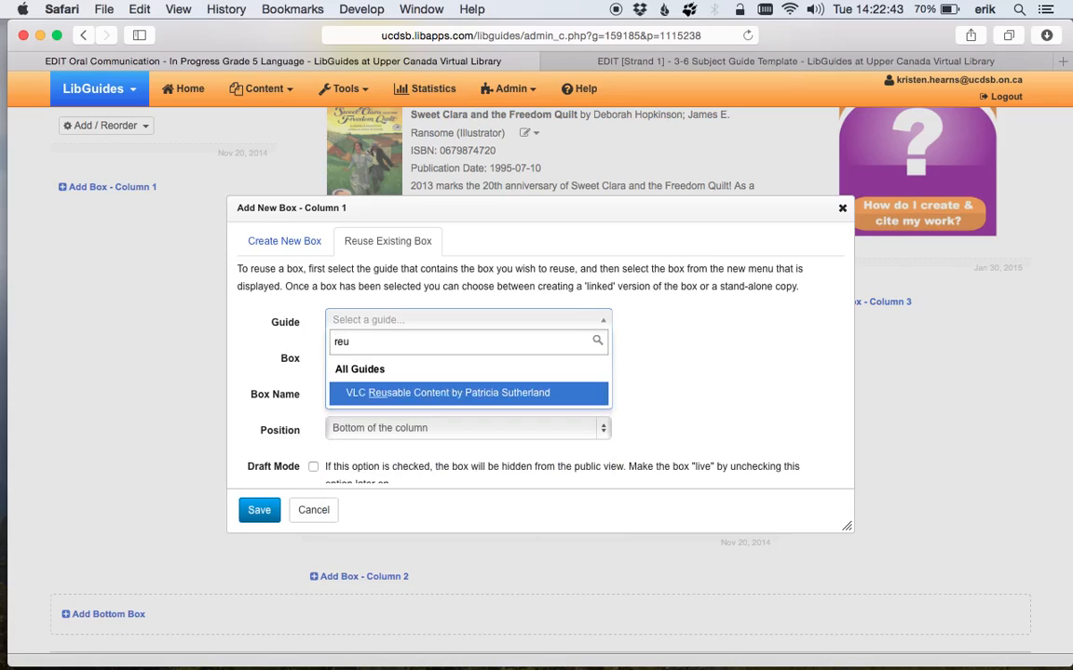
{"action": "left_click", "coordinate": [390, 394]}
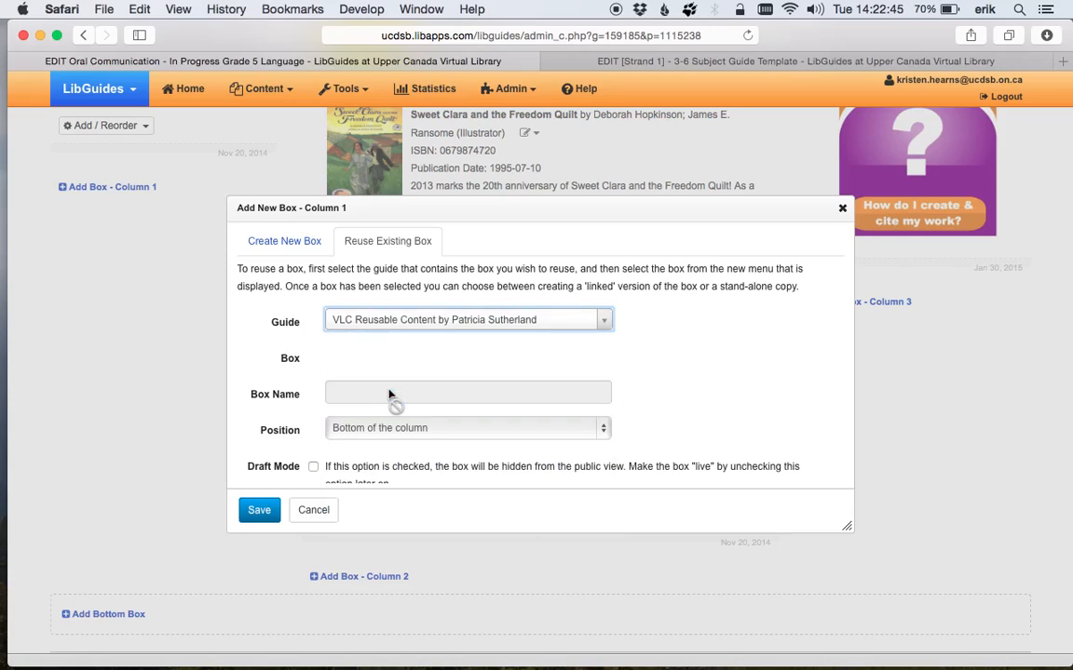
- Choose the VLC Bookmark box as the one to reuse and save it as a mapped box at the bottom of the column
{"action": "left_click", "coordinate": [386, 358]}
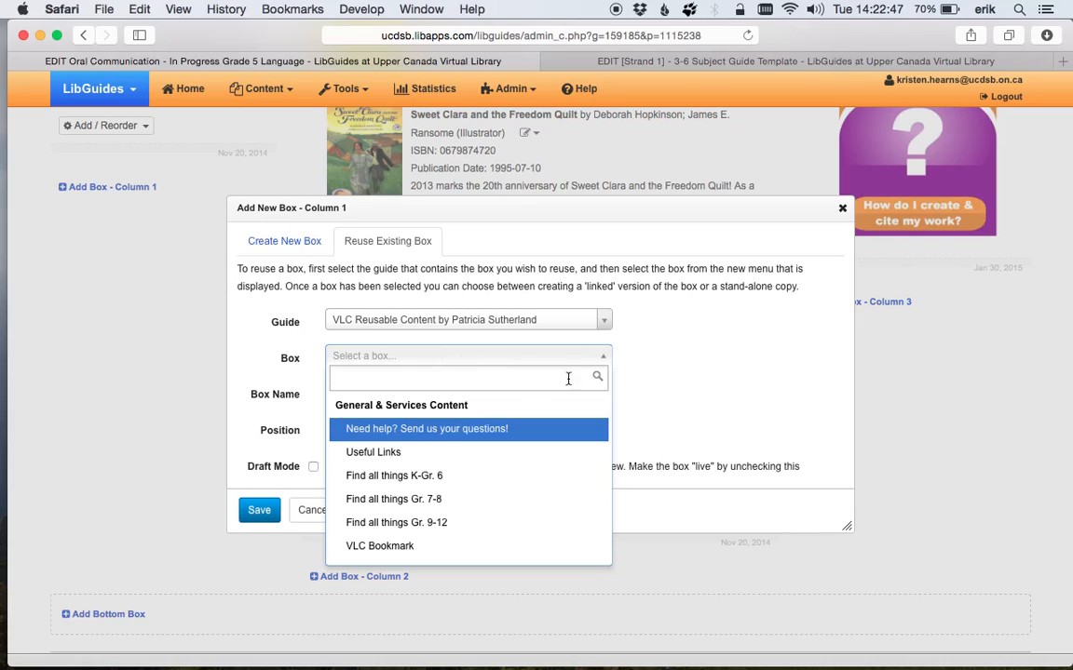
{"action": "type", "text": "vlc"}
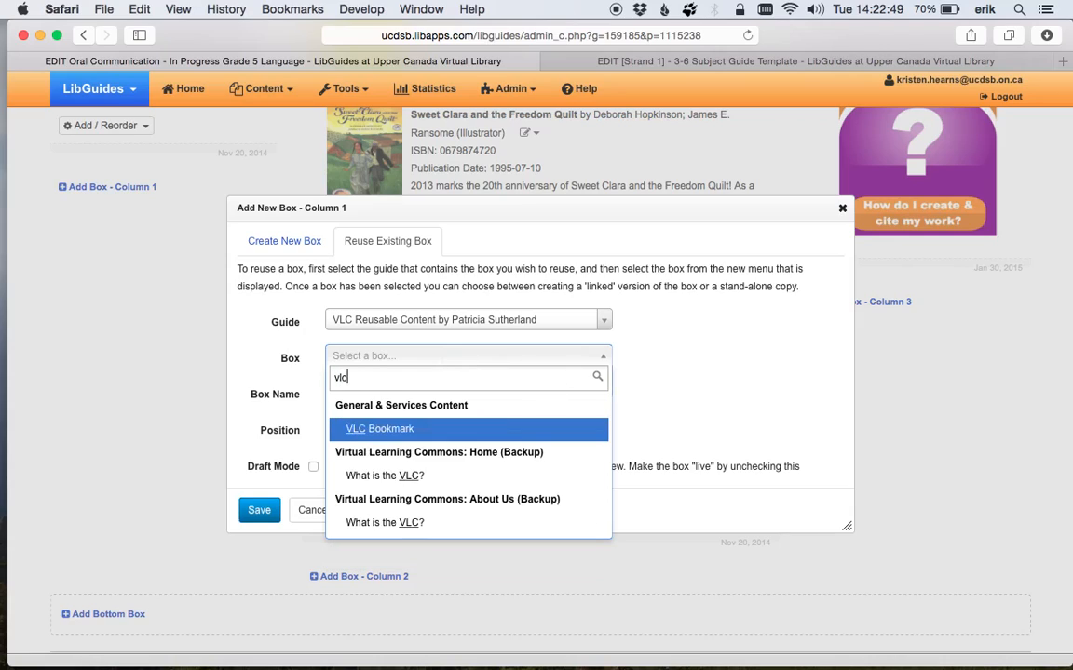
{"action": "left_click", "coordinate": [416, 429]}
{"action": "scroll", "coordinate": [682, 380], "scroll_direction": "down", "scroll_amount": 1}
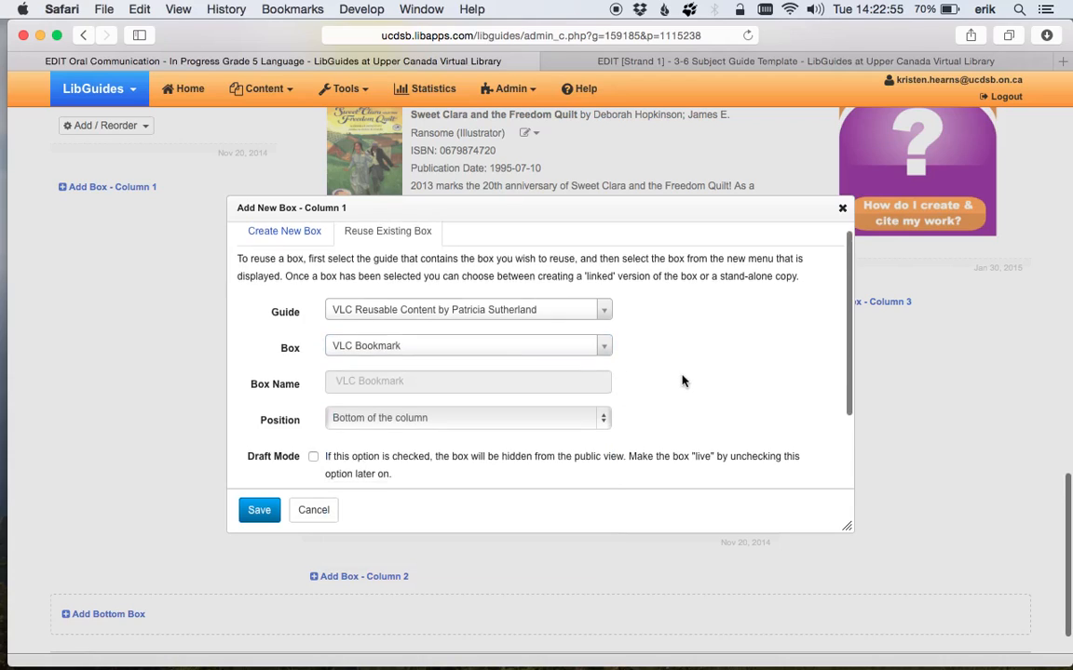
{"action": "scroll", "coordinate": [681, 380], "scroll_direction": "down", "scroll_amount": 3}
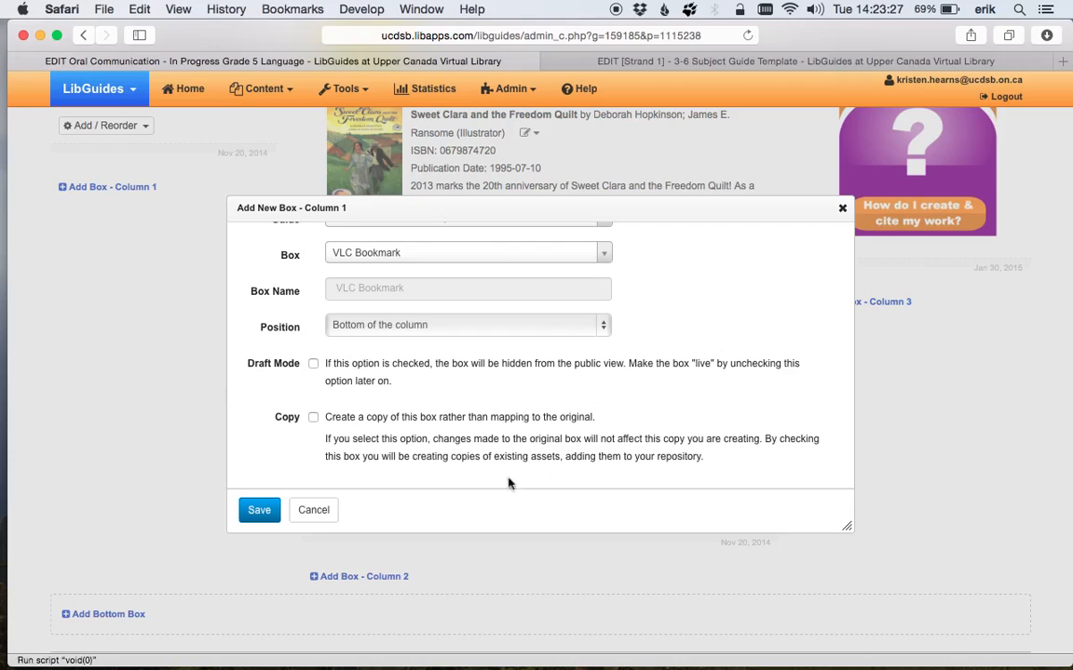
{"action": "left_click", "coordinate": [260, 510]}
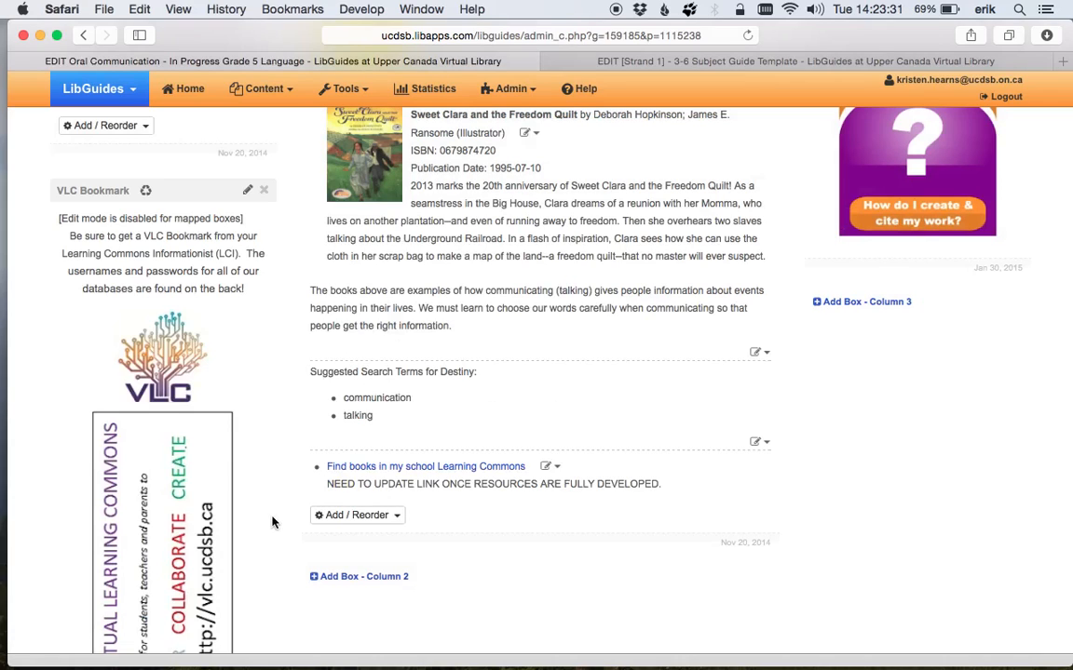
- Look over the Oral Communication page from the VLC Bookmark box back up to the page heading
{"action": "scroll", "coordinate": [787, 486], "scroll_direction": "down", "scroll_amount": 5}
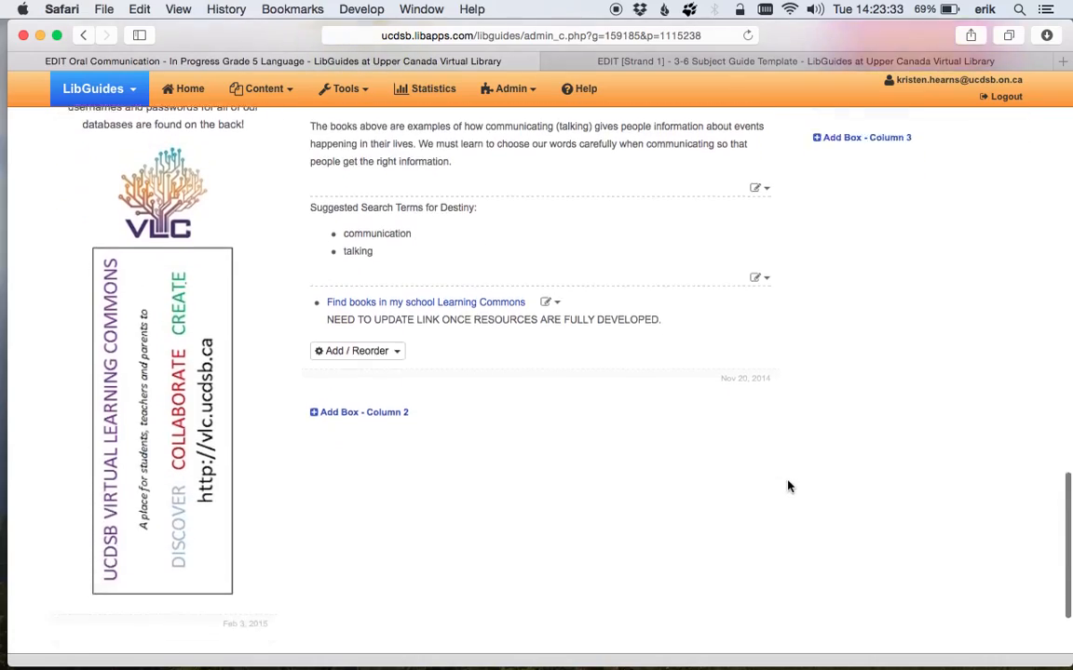
{"action": "scroll", "coordinate": [787, 486], "scroll_direction": "up", "scroll_amount": 7}
{"action": "scroll", "coordinate": [787, 486], "scroll_direction": "up", "scroll_amount": 12}
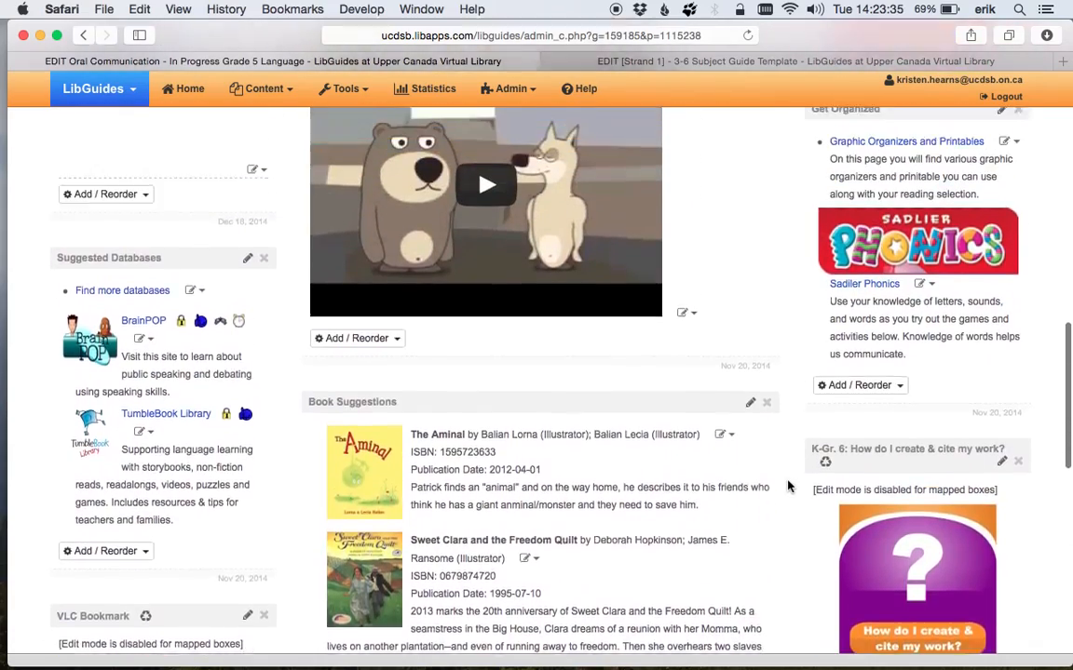
{"action": "scroll", "coordinate": [786, 486], "scroll_direction": "up", "scroll_amount": 10}
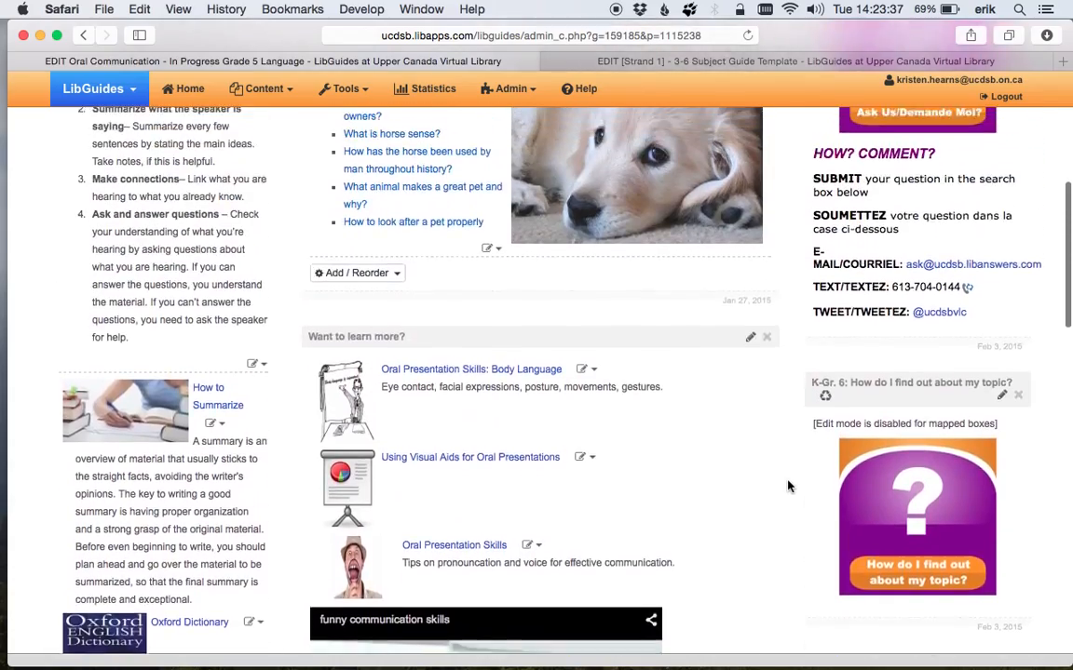
{"action": "scroll", "coordinate": [786, 486], "scroll_direction": "up", "scroll_amount": 4}
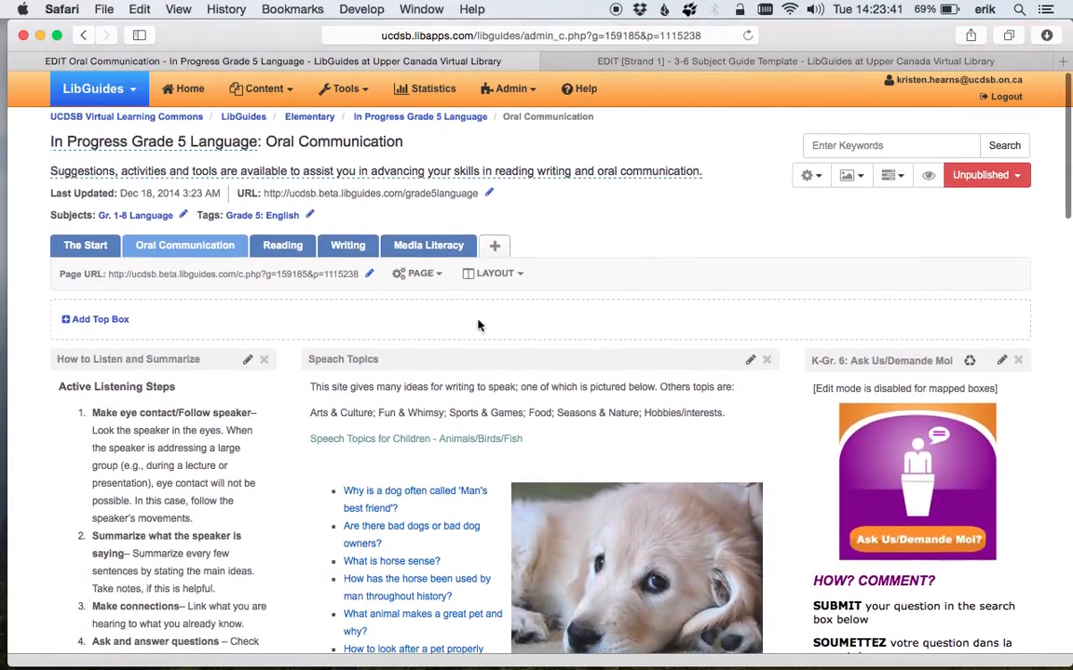
- Open the Reading page of the Grade 5 Language guide and skim the boxes in its three columns
{"action": "left_click", "coordinate": [282, 246]}
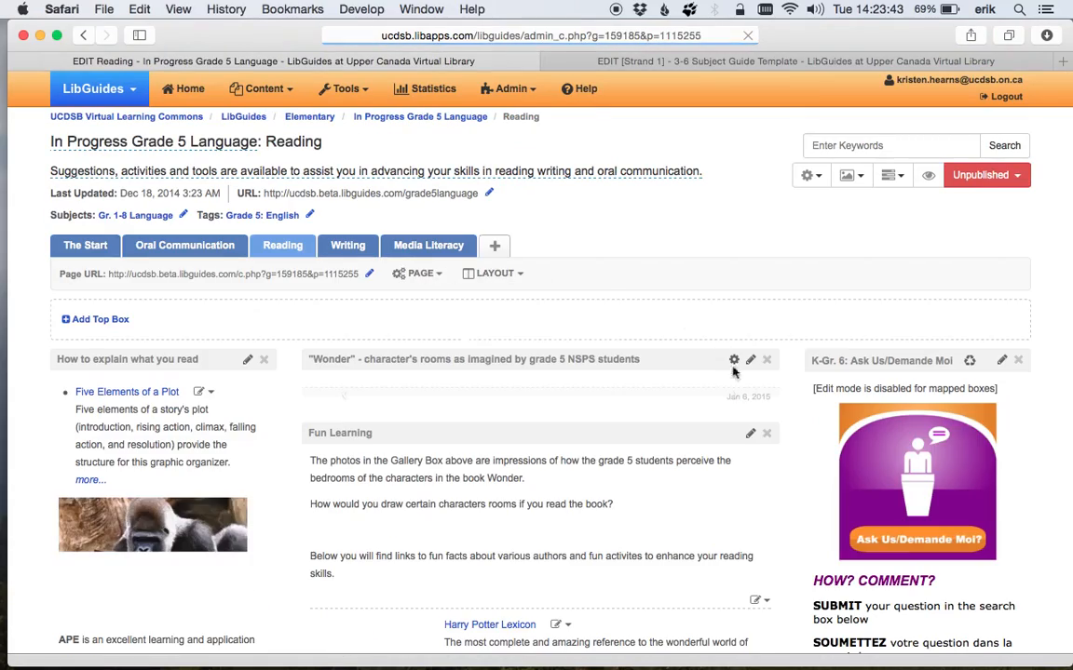
{"action": "scroll", "coordinate": [710, 400], "scroll_direction": "down", "scroll_amount": 10}
{"action": "scroll", "coordinate": [710, 401], "scroll_direction": "down", "scroll_amount": 10}
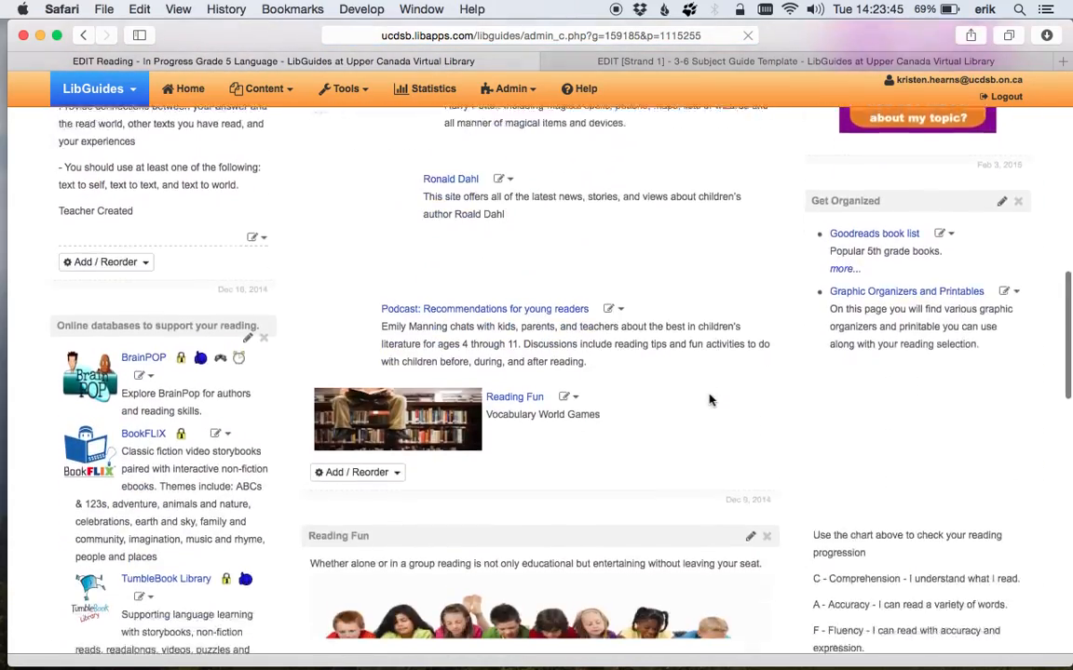
{"action": "scroll", "coordinate": [709, 401], "scroll_direction": "down", "scroll_amount": 15}
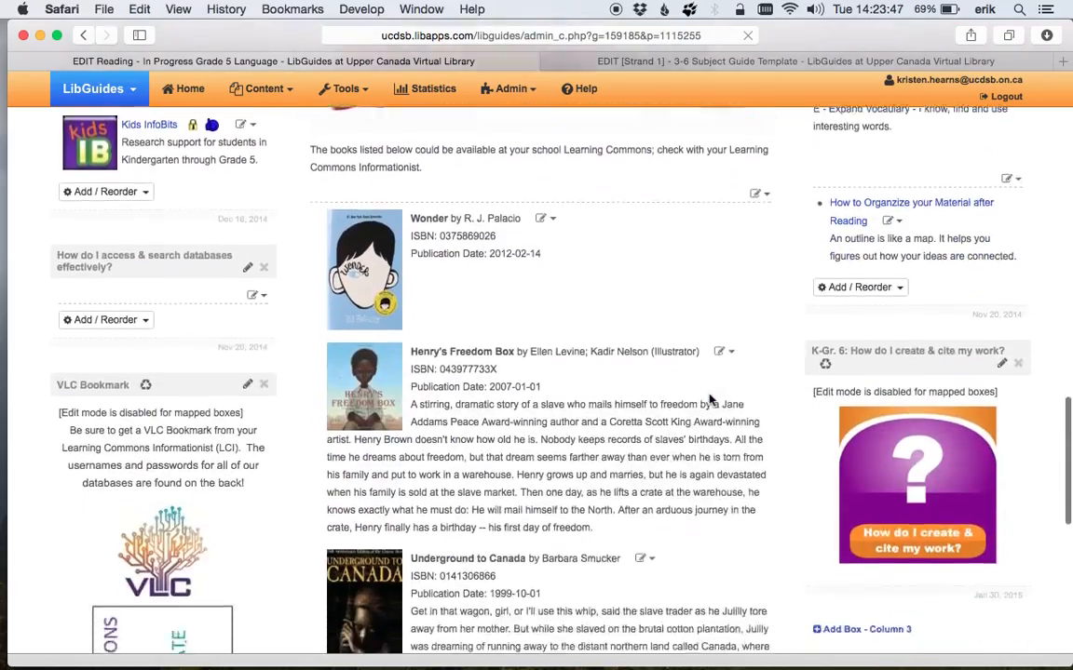
{"action": "scroll", "coordinate": [709, 400], "scroll_direction": "up", "scroll_amount": 20}
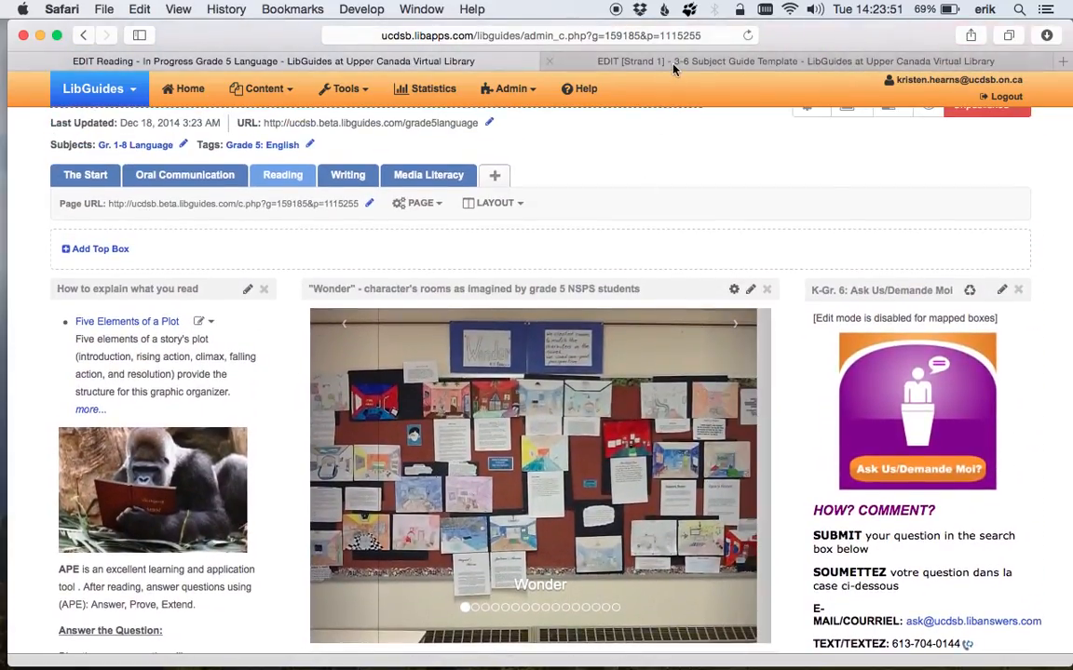
- Open The Start page of the 3-6 Subject Guide Template and examine its Ontario Curriculum, Introduction and mapped K-Gr. 6 boxes
{"action": "left_click", "coordinate": [605, 56]}
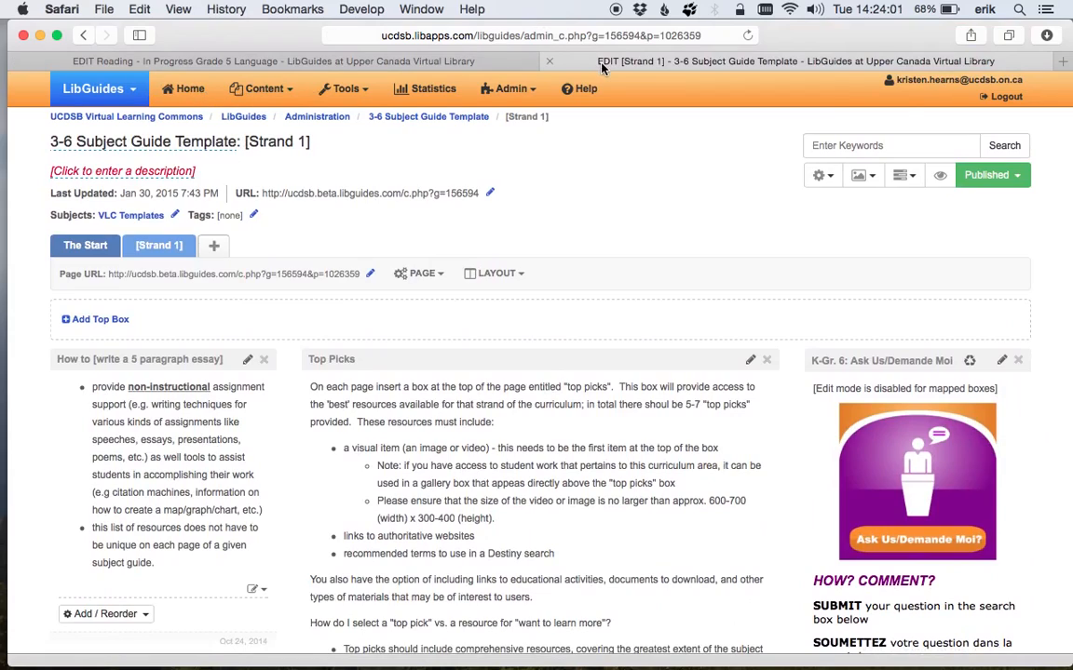
{"action": "left_click", "coordinate": [97, 246]}
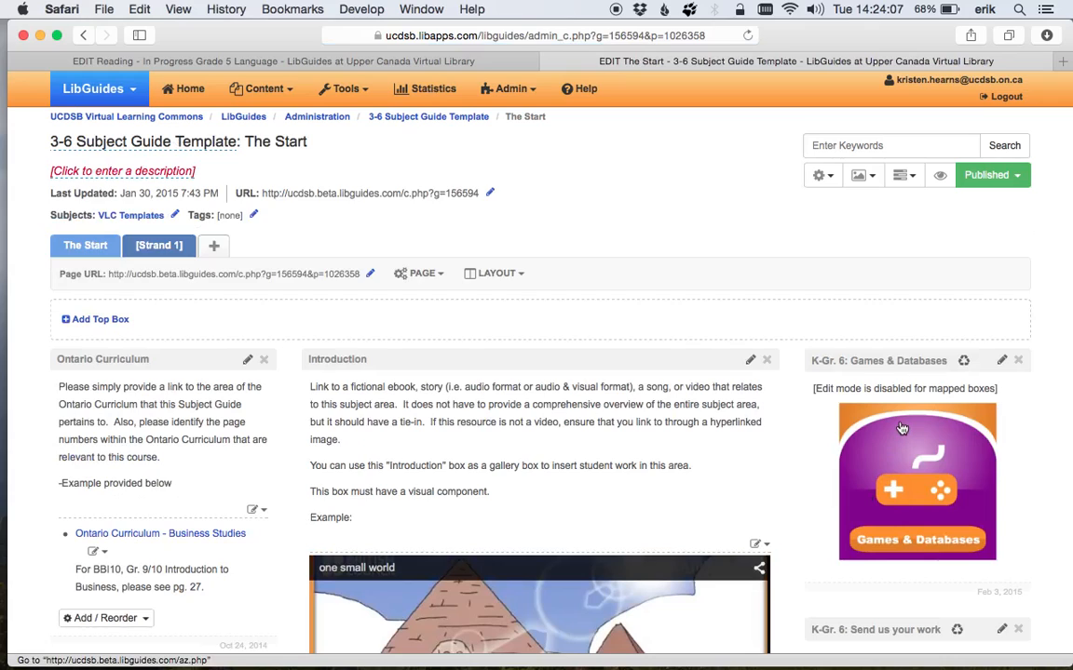
{"action": "scroll", "coordinate": [917, 465], "scroll_direction": "down", "scroll_amount": 8}
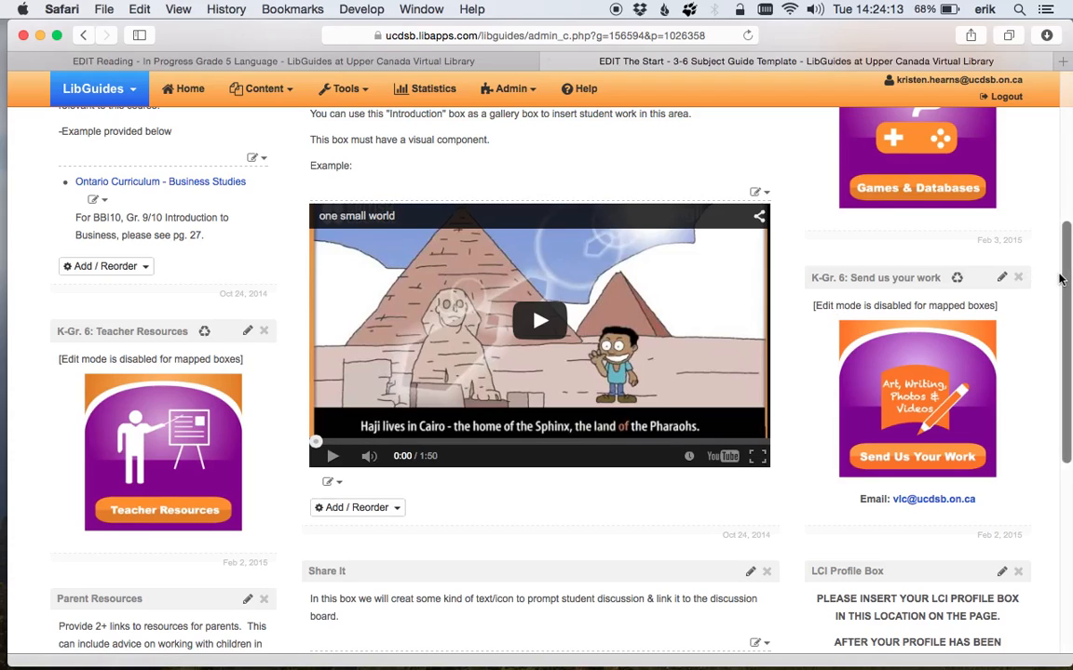
{"action": "scroll", "coordinate": [1060, 280], "scroll_direction": "up", "scroll_amount": 6}
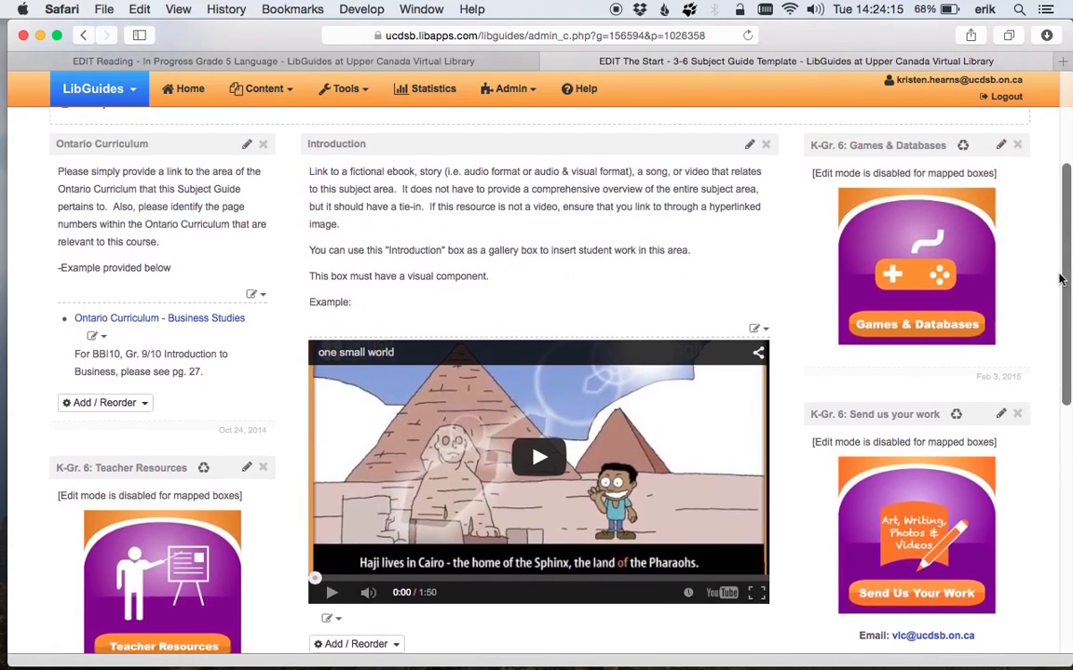
{"action": "scroll", "coordinate": [1060, 279], "scroll_direction": "up", "scroll_amount": 1}
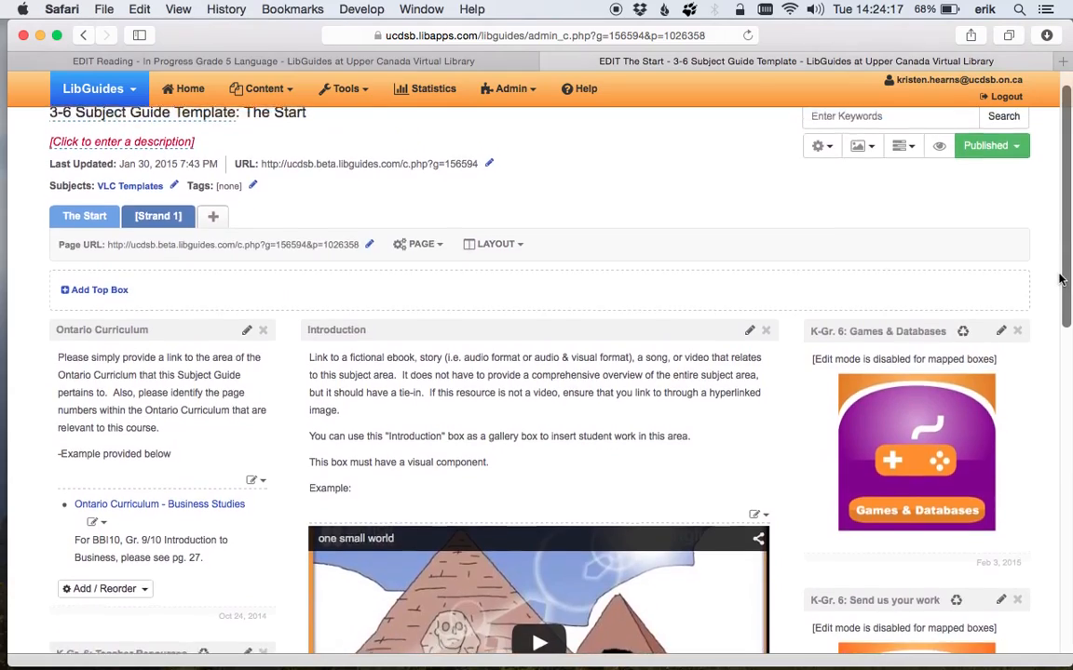
{"action": "scroll", "coordinate": [1059, 280], "scroll_direction": "down", "scroll_amount": 2}
{"action": "scroll", "coordinate": [1060, 279], "scroll_direction": "down", "scroll_amount": 2}
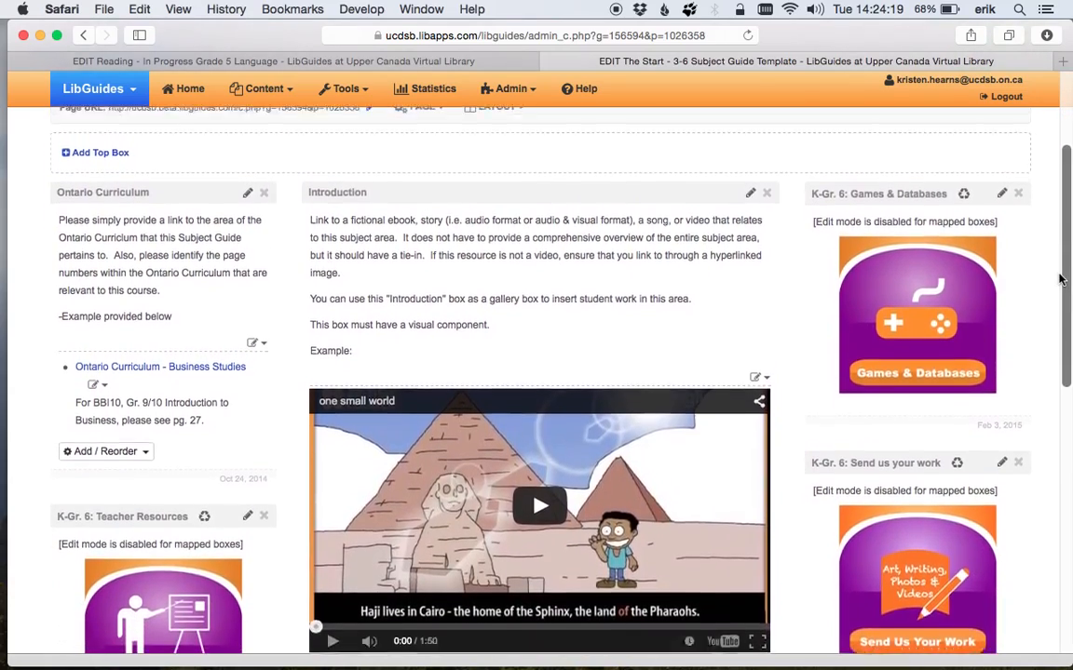
{"action": "scroll", "coordinate": [1060, 279], "scroll_direction": "up", "scroll_amount": 4}
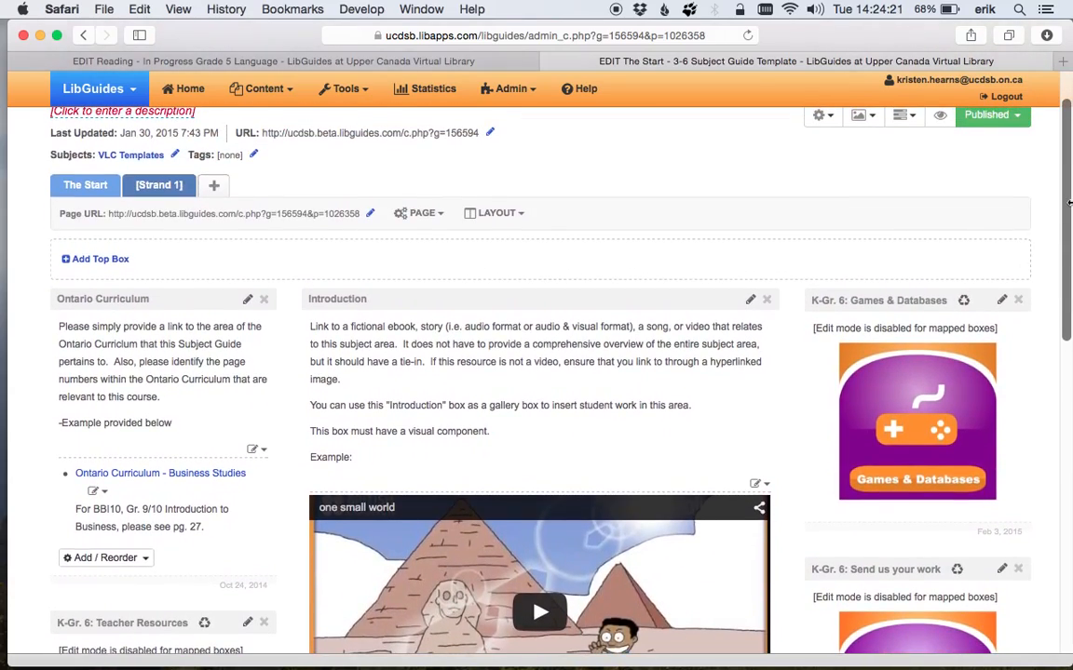
{"action": "left_click_drag", "start_coordinate": [1066, 203], "coordinate": [1070, 249]}
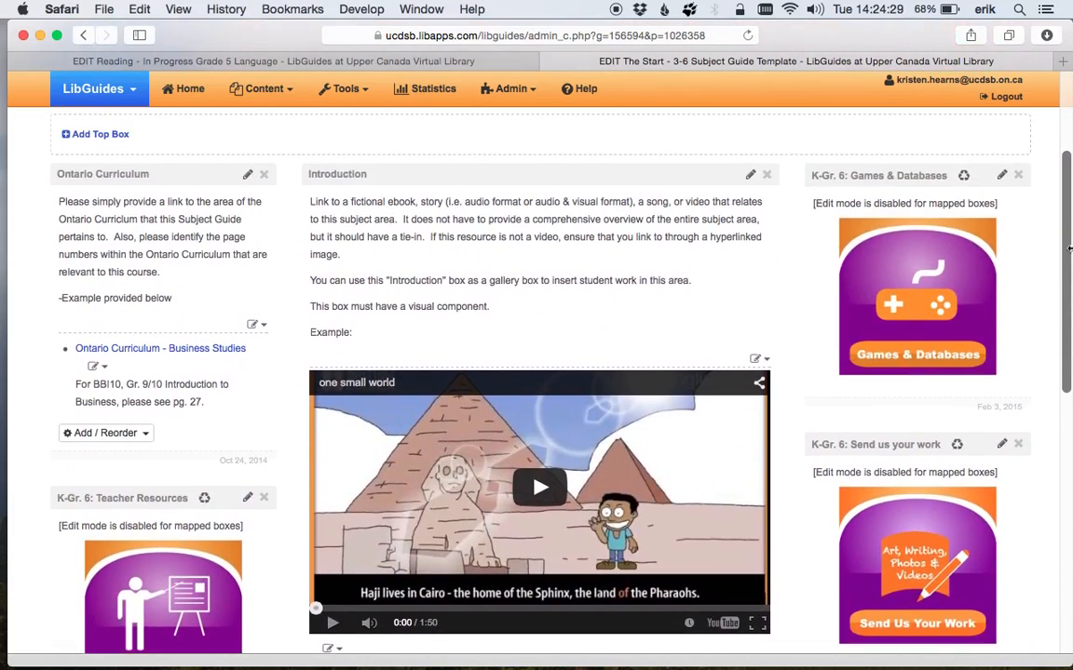